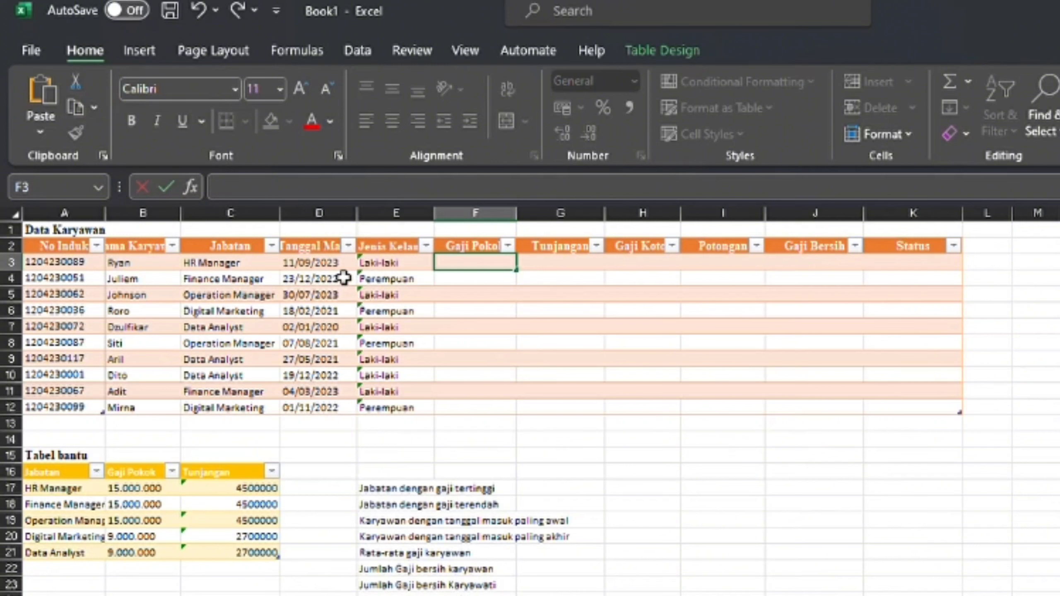
Fill the Gaji Pokok column from F3 with =VLOOKUP(C3;Table2;2;), looking up each Jabatan in the Tabel bantu table
text(=vlo)
key(Tab)
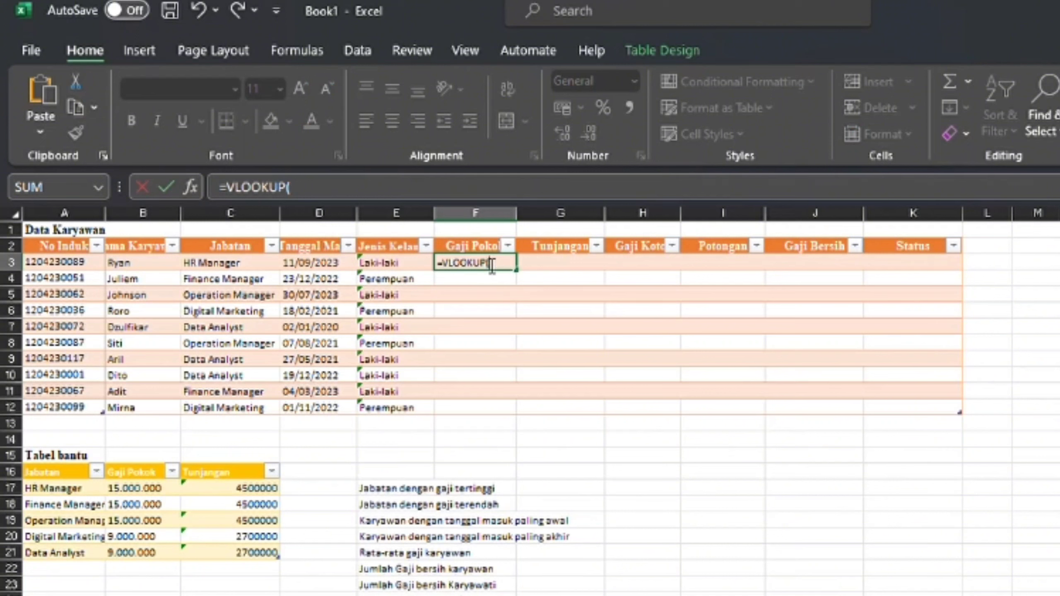
text(c3)
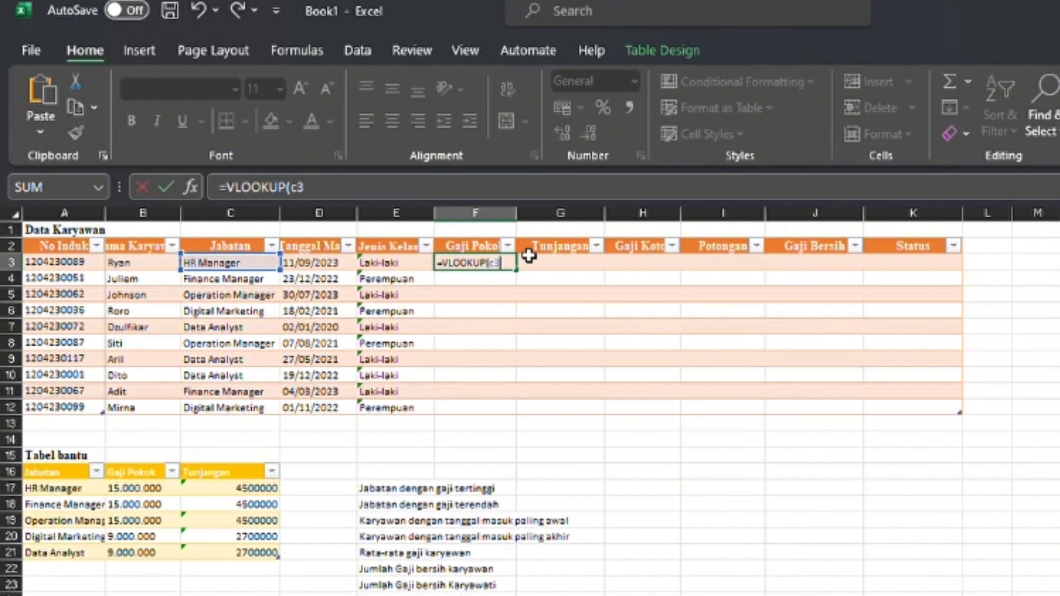
key(BackSpace)
key(BackSpace)
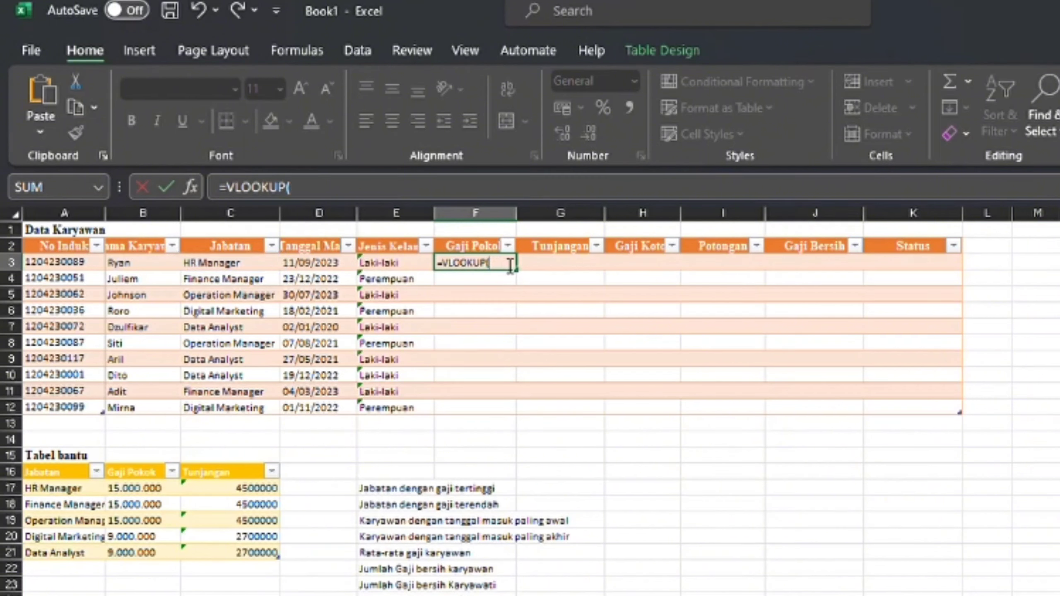
text(C3)
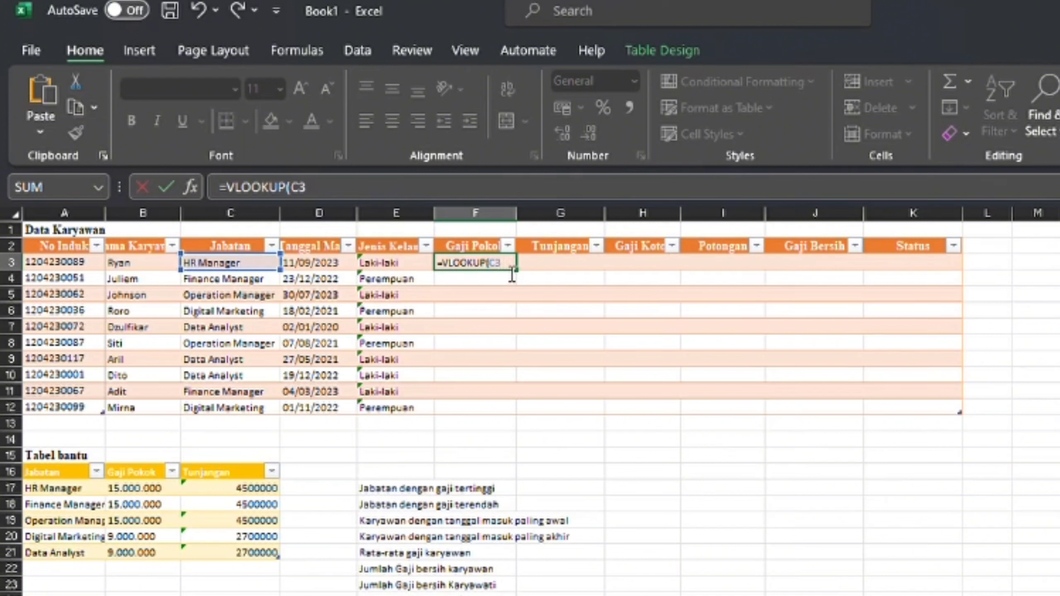
text(;)
drag(49, 489, 247, 561)
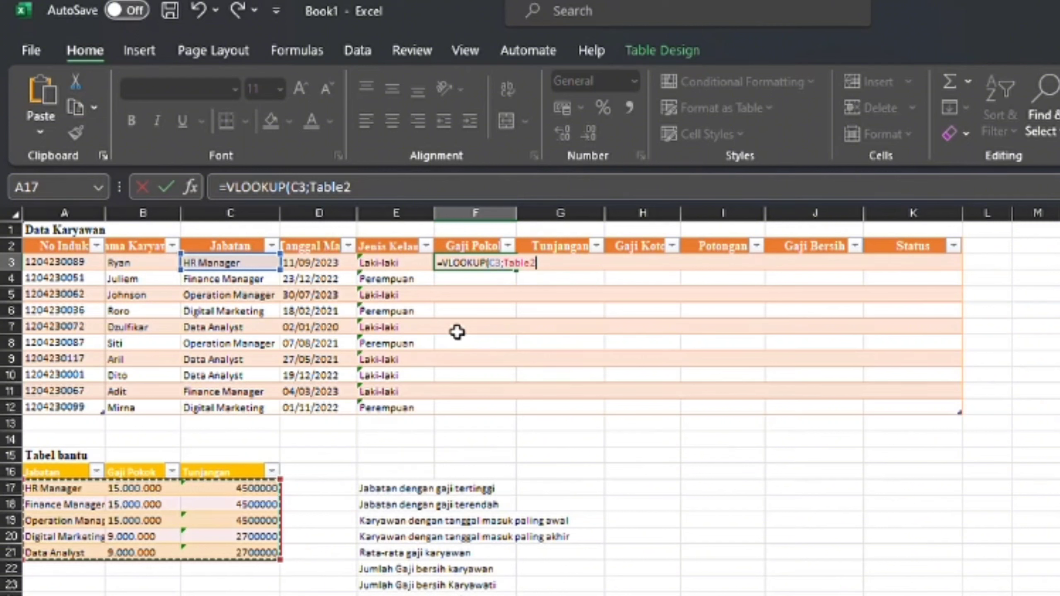
text(;)
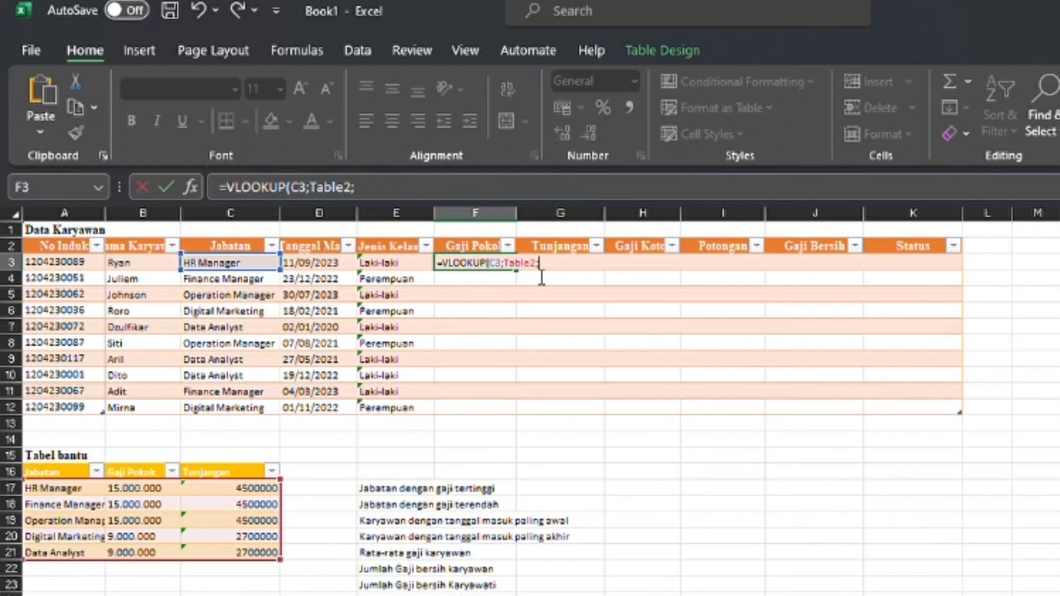
text(2;)
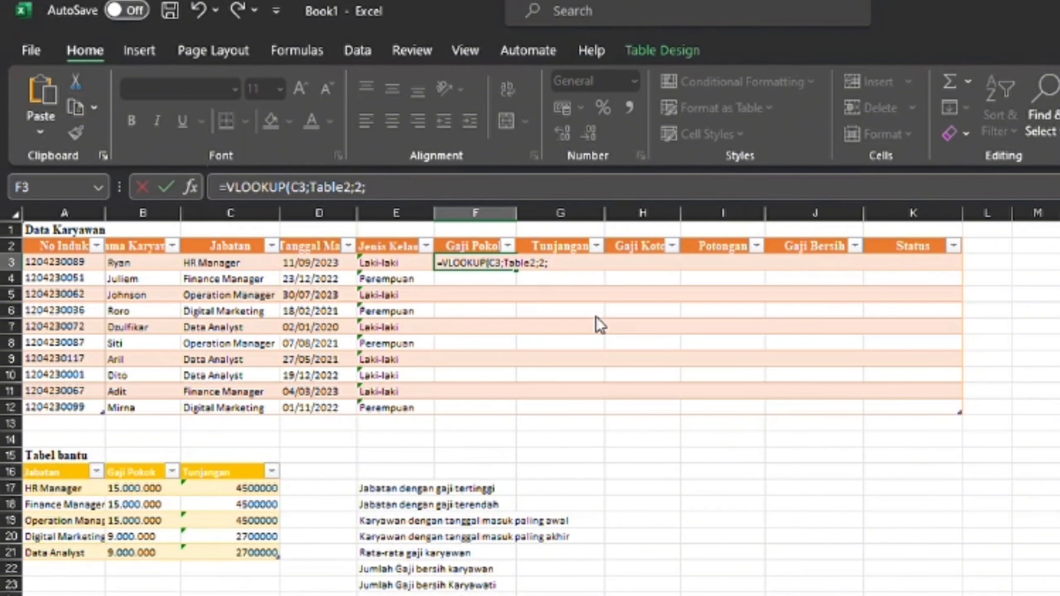
key(Return)
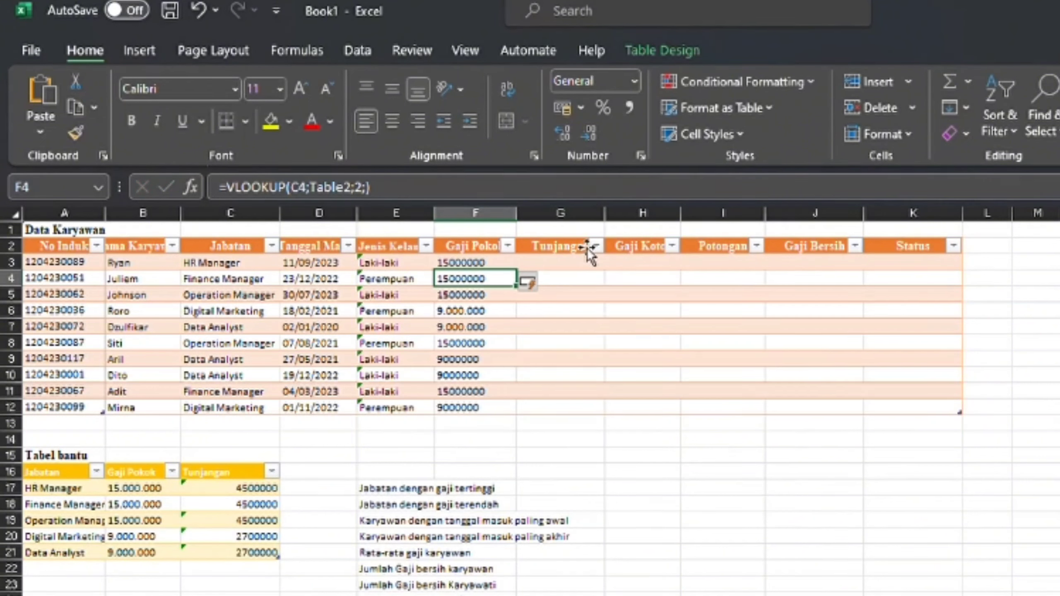
Fill the Tunjangan column from G3 with =VLOOKUP(C3;Table2;3;), using the Tabel bantu table as the lookup range
click(563, 268)
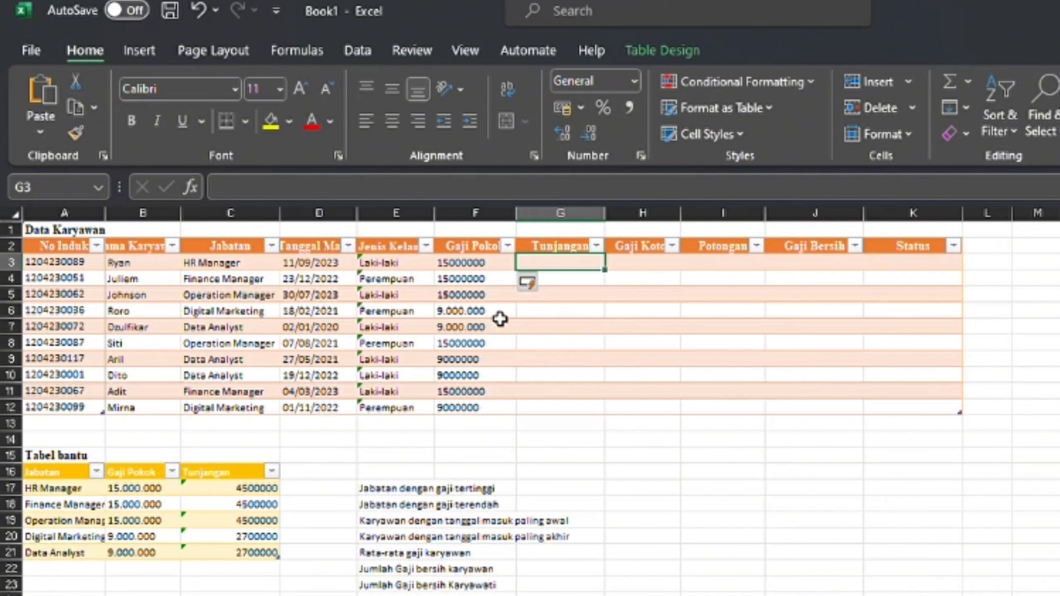
double_click(554, 268)
text(=)
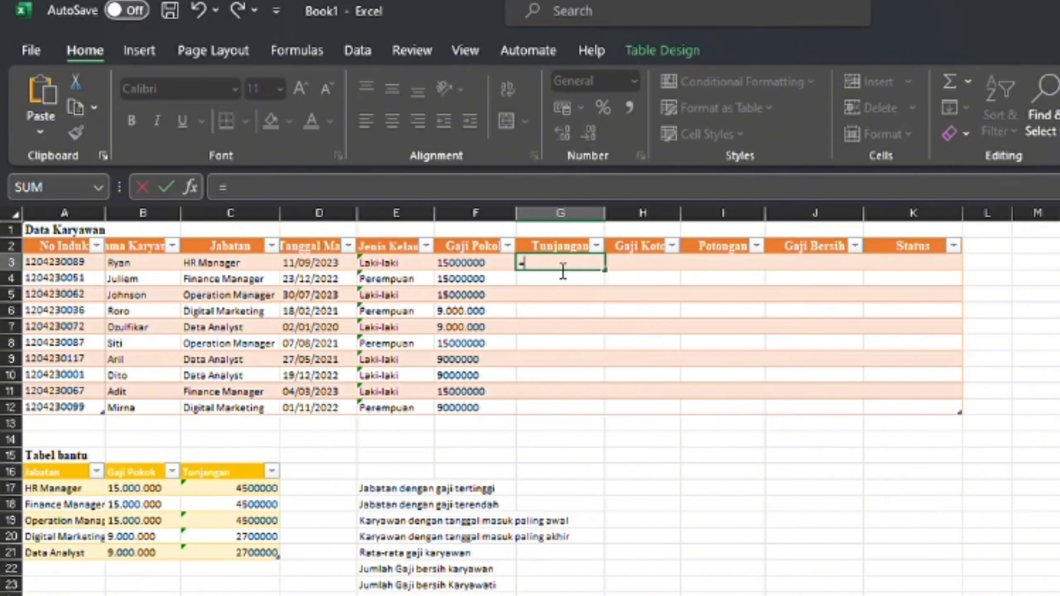
text(vlo)
key(Tab)
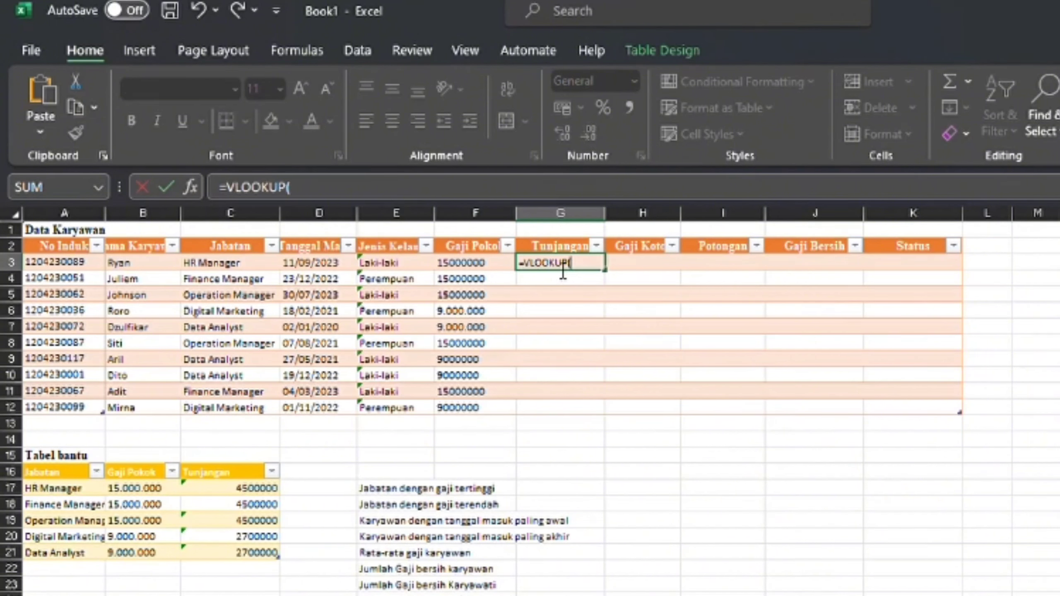
text(C3)
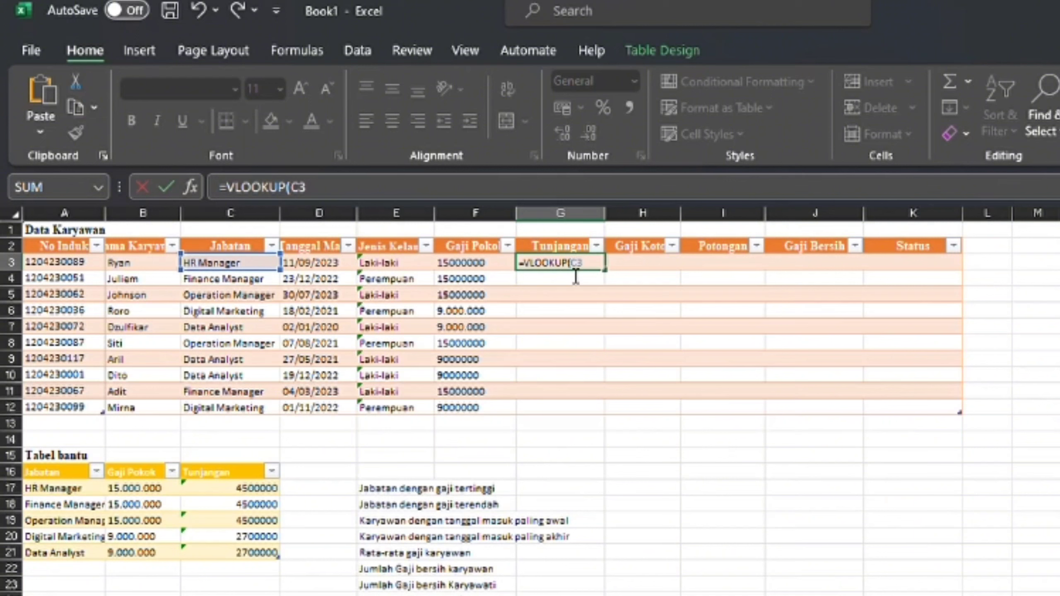
text(;)
drag(46, 488, 247, 562)
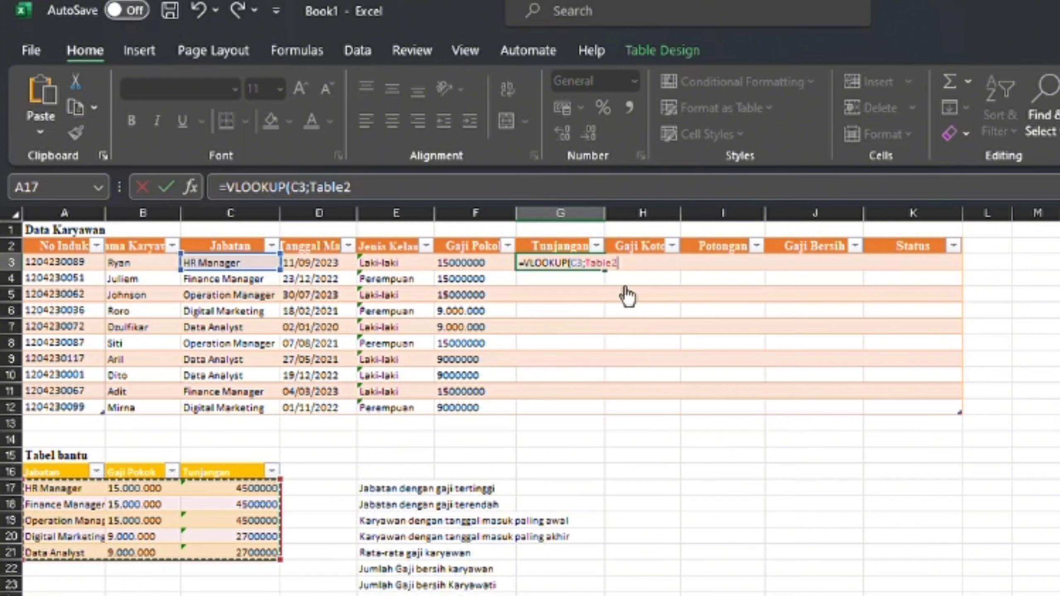
text(;)
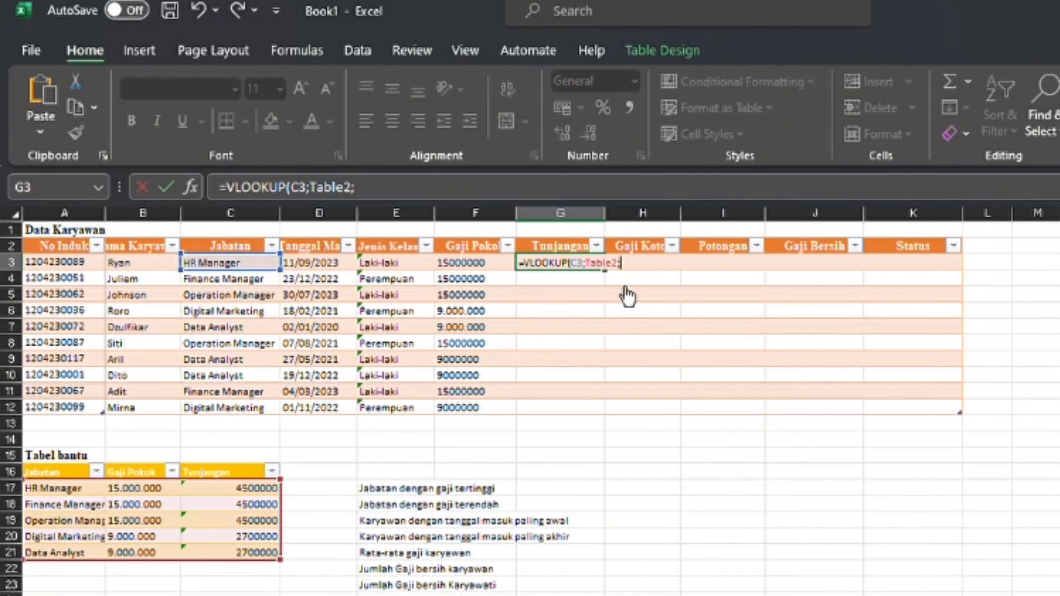
text(3)
text(;)
key(Return)
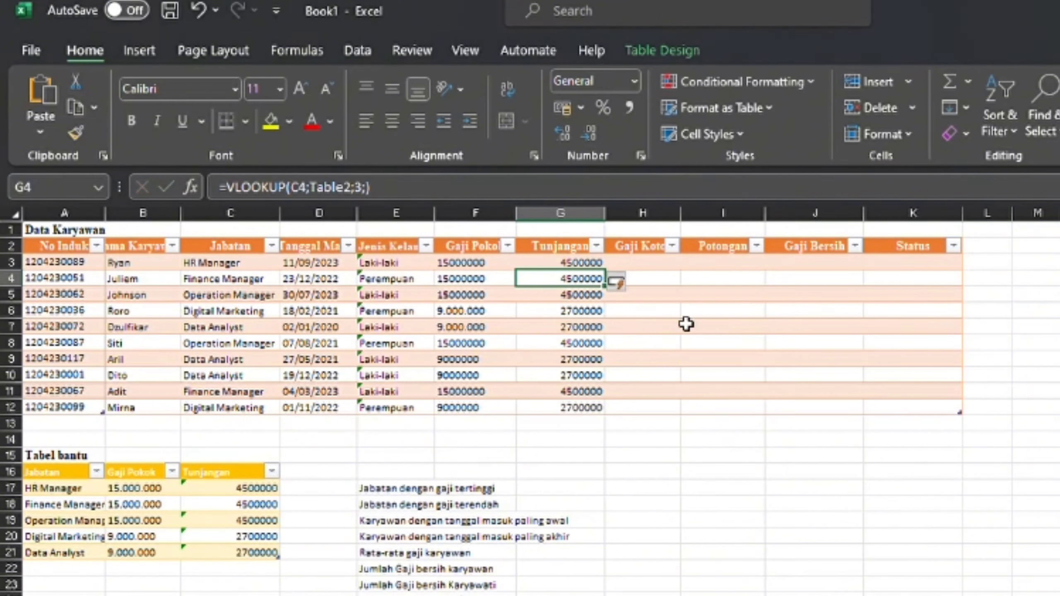
Calculate the Gaji Kotor column from H3 by adding the row's Gaji Pokok and Tunjangan values
click(661, 269)
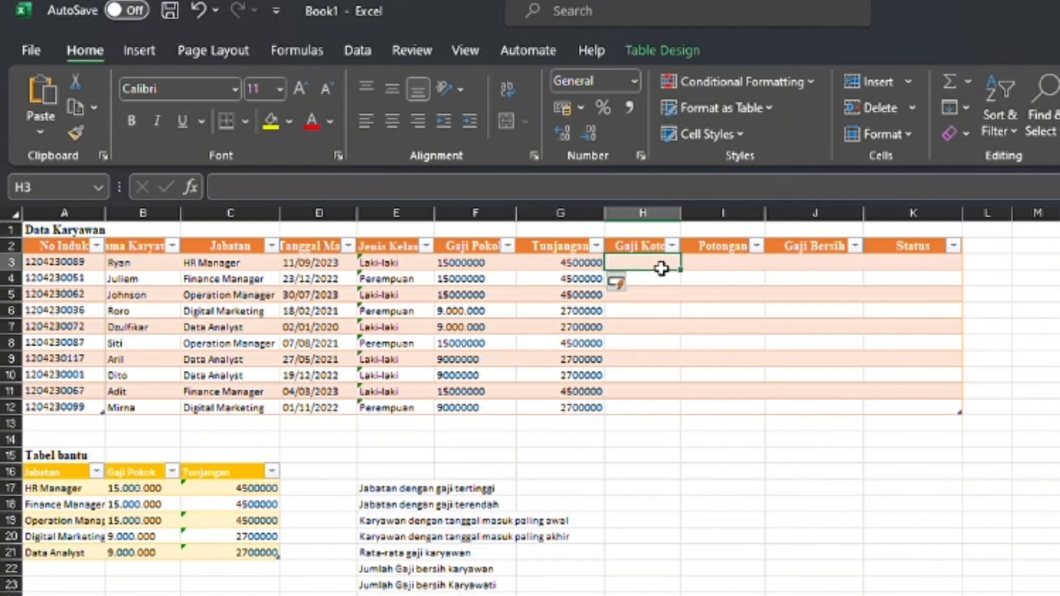
click(578, 280)
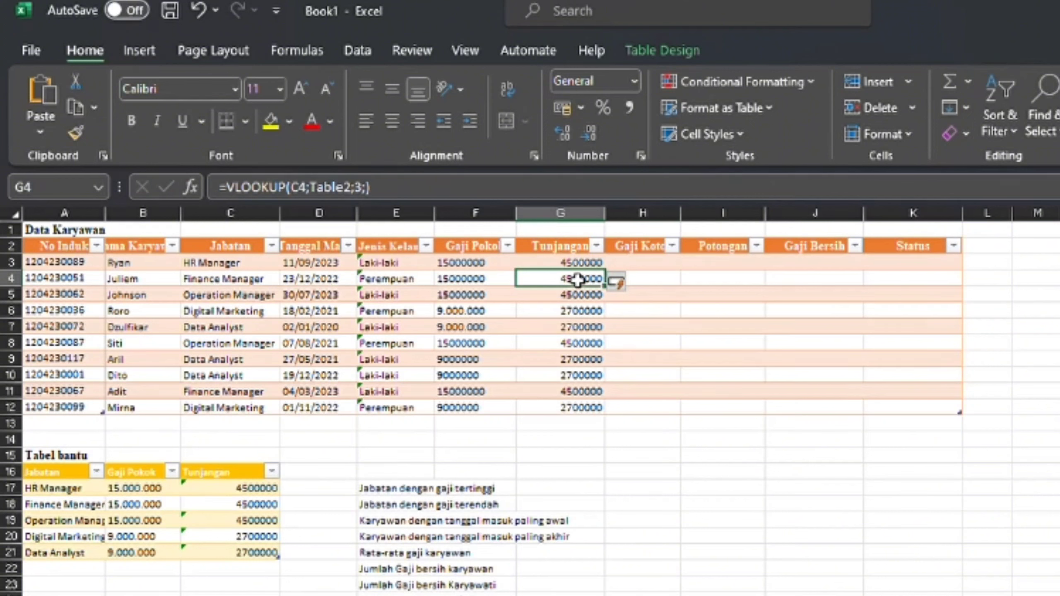
key(Up)
click(648, 267)
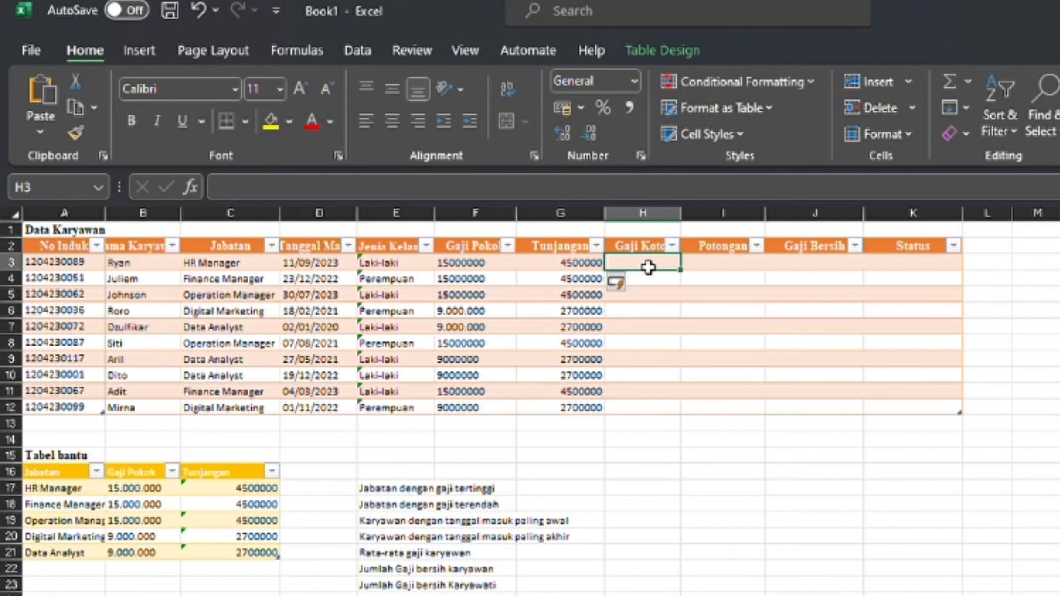
text(=)
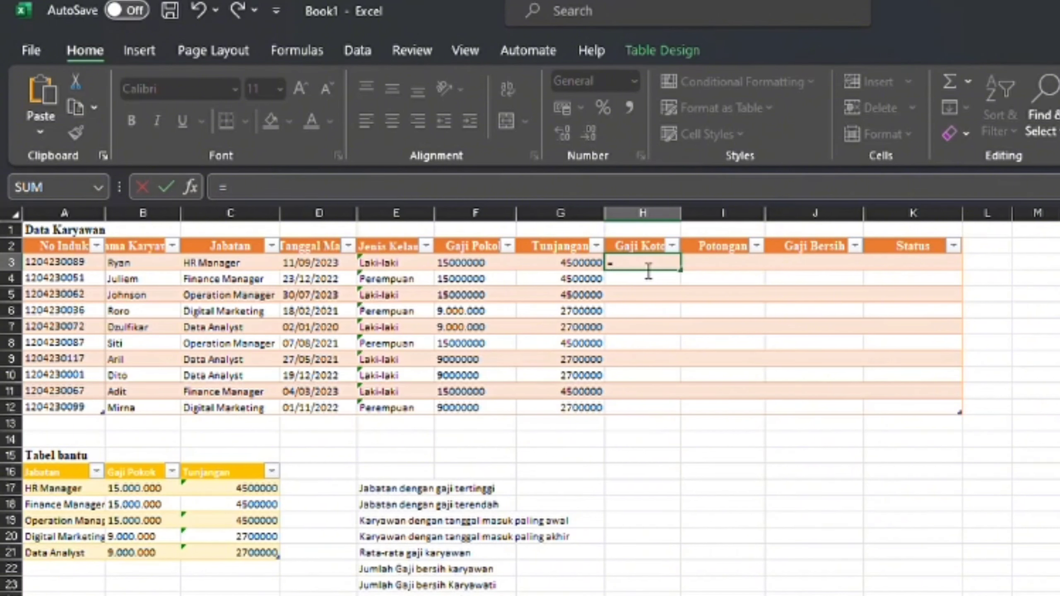
click(505, 270)
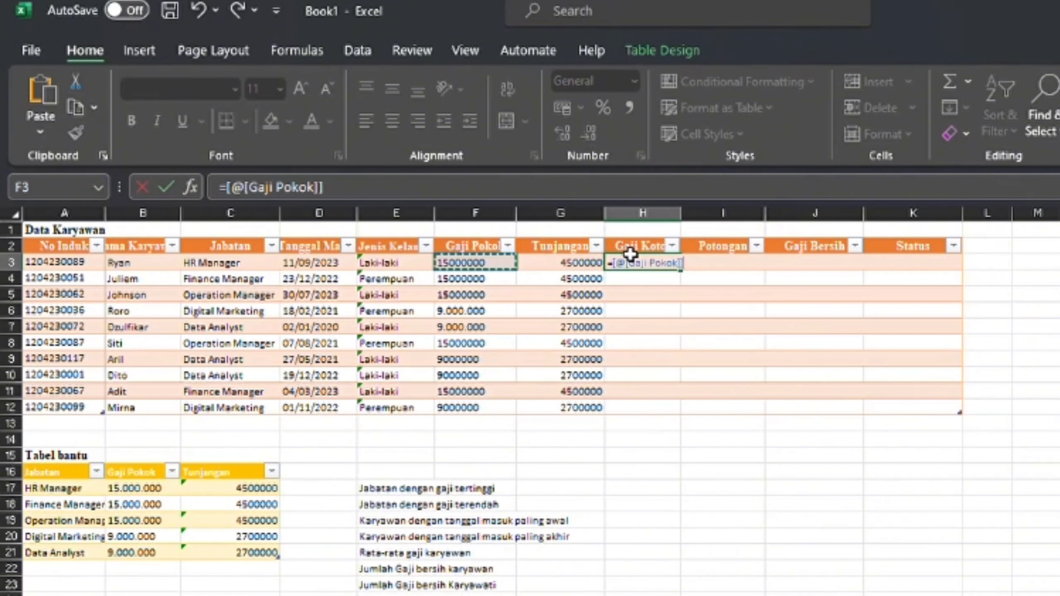
text(+)
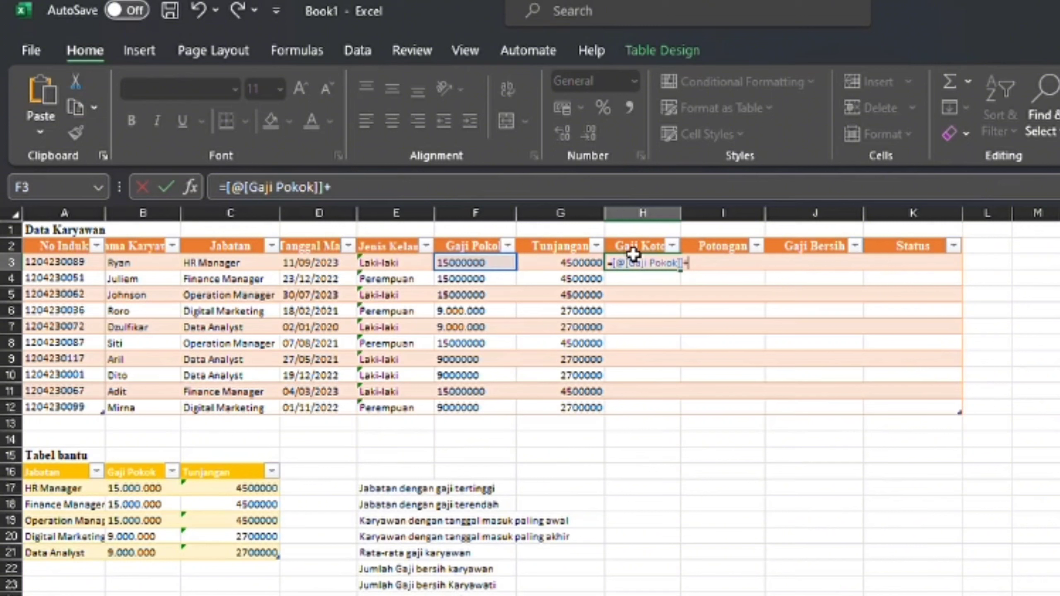
click(601, 269)
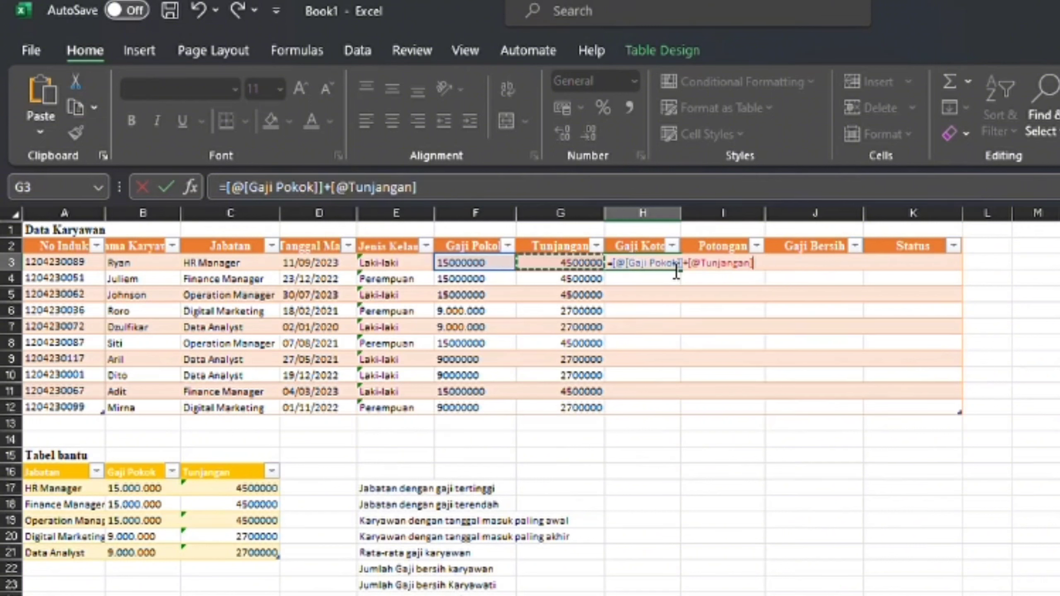
key(Return)
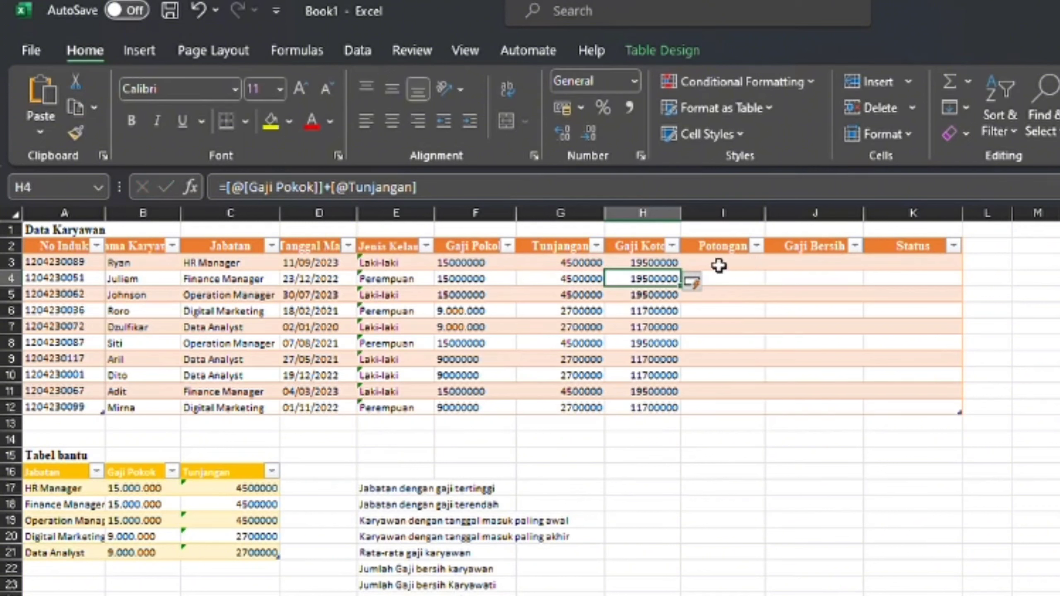
Calculate the Potongan column from I3 as 15% multiplied by the row's Gaji Kotor
click(741, 263)
text(=)
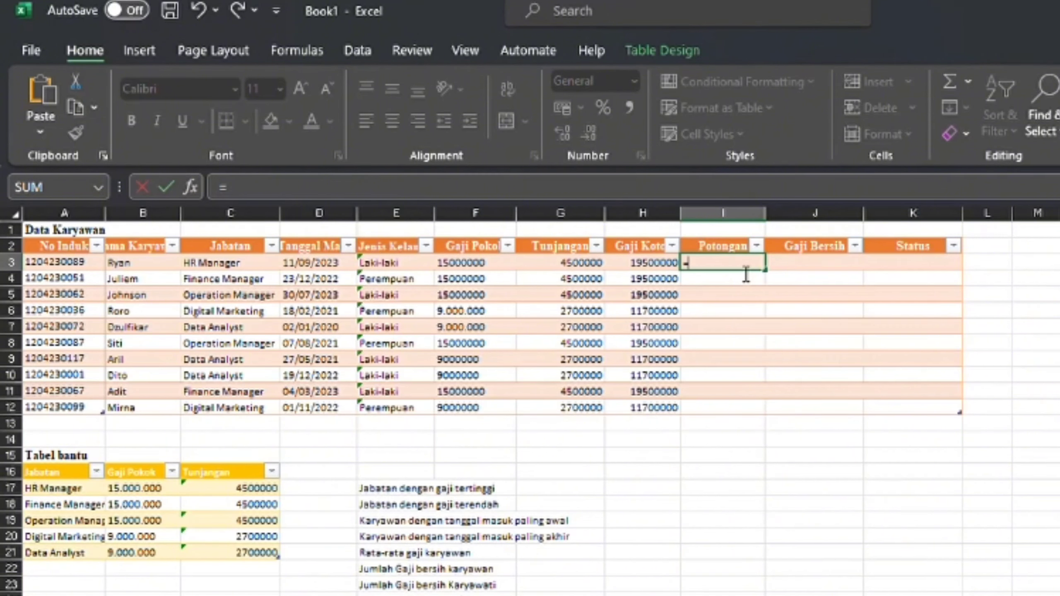
text(15%)
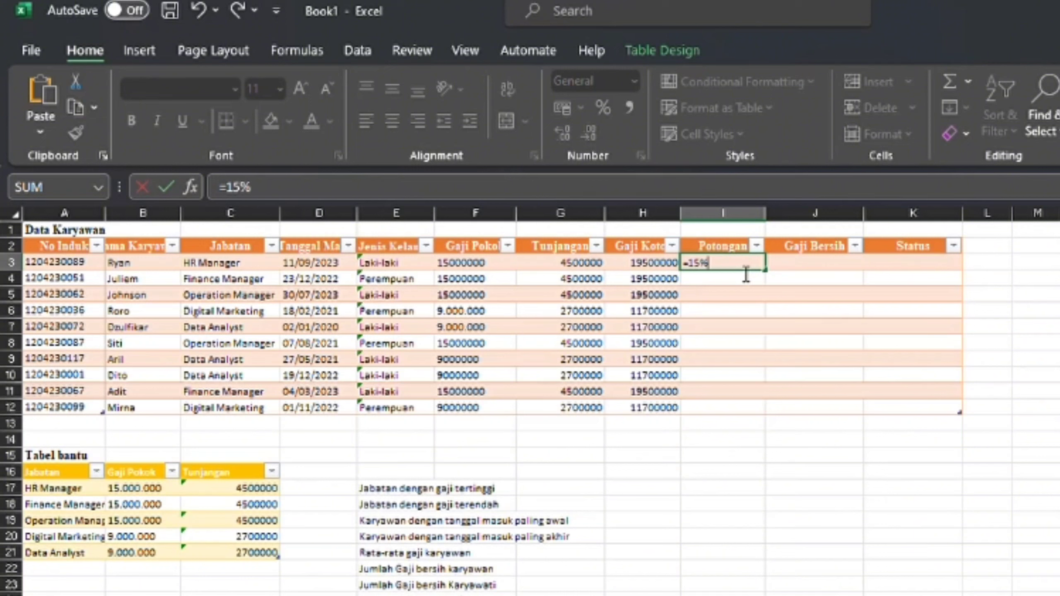
text(*)
click(626, 266)
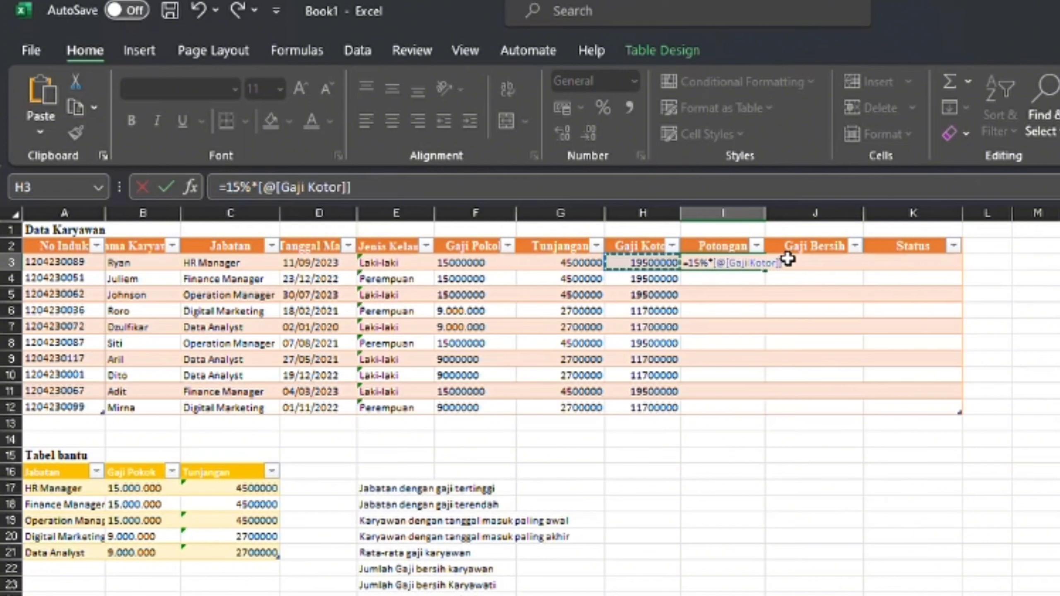
key(Return)
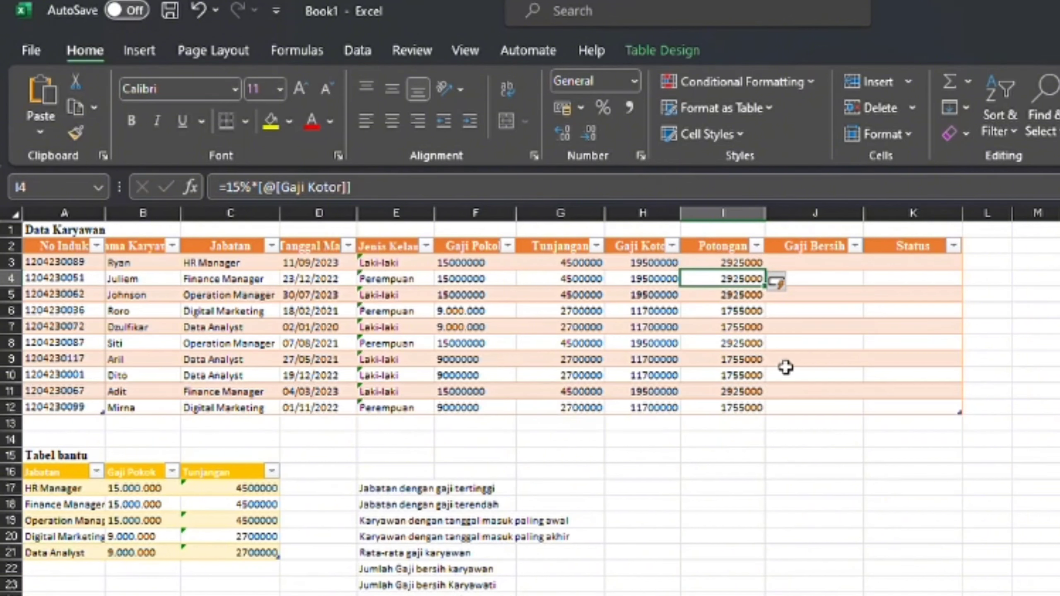
Calculate the Gaji Bersih column from J3 with a SUM formula that subtracts Potongan from Gaji Kotor
click(819, 267)
text(=SUM)
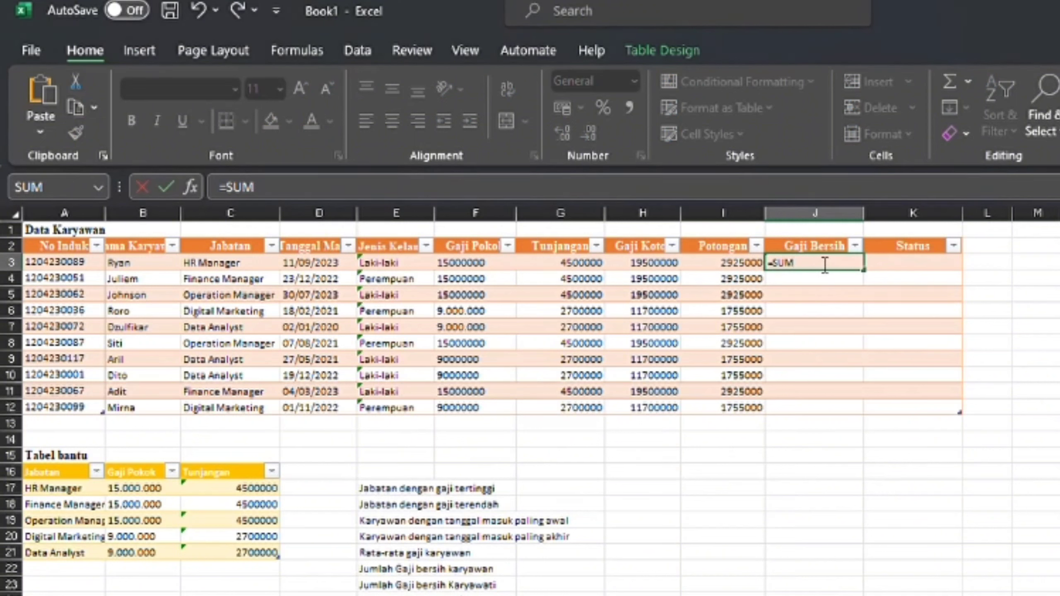
text(()
click(665, 271)
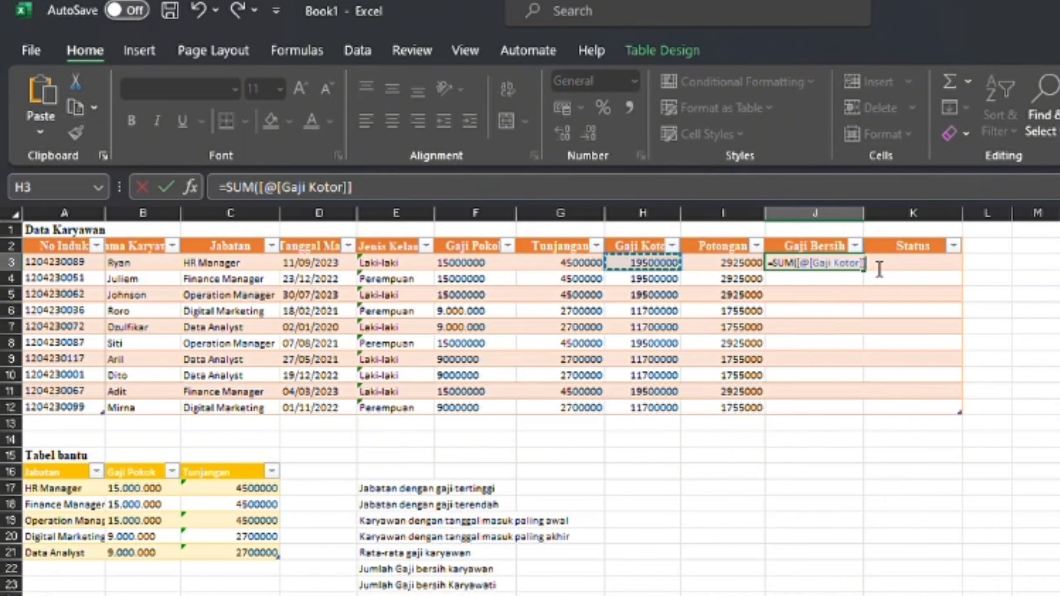
text(-)
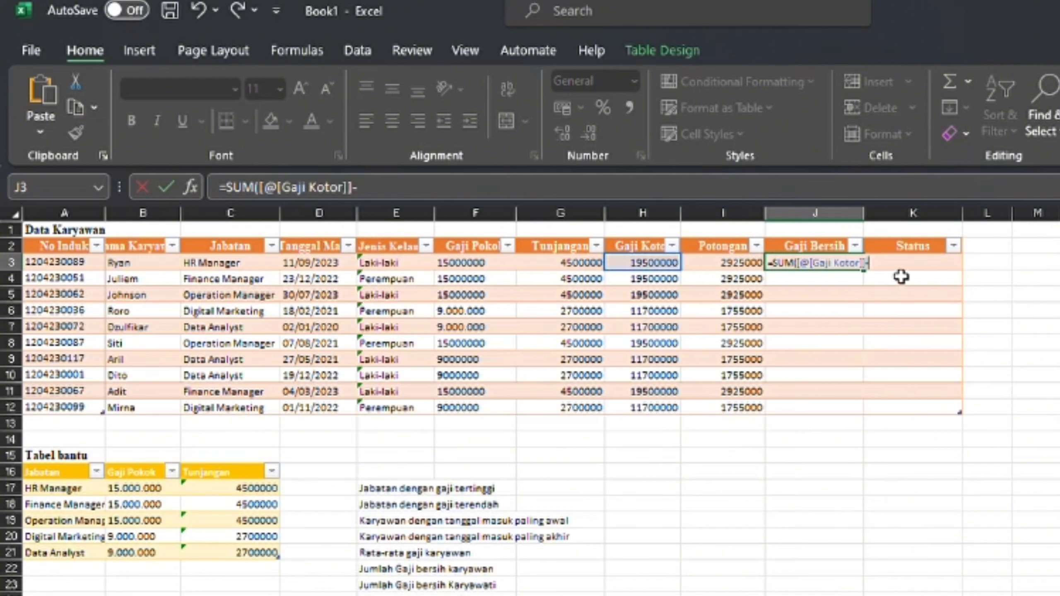
click(735, 269)
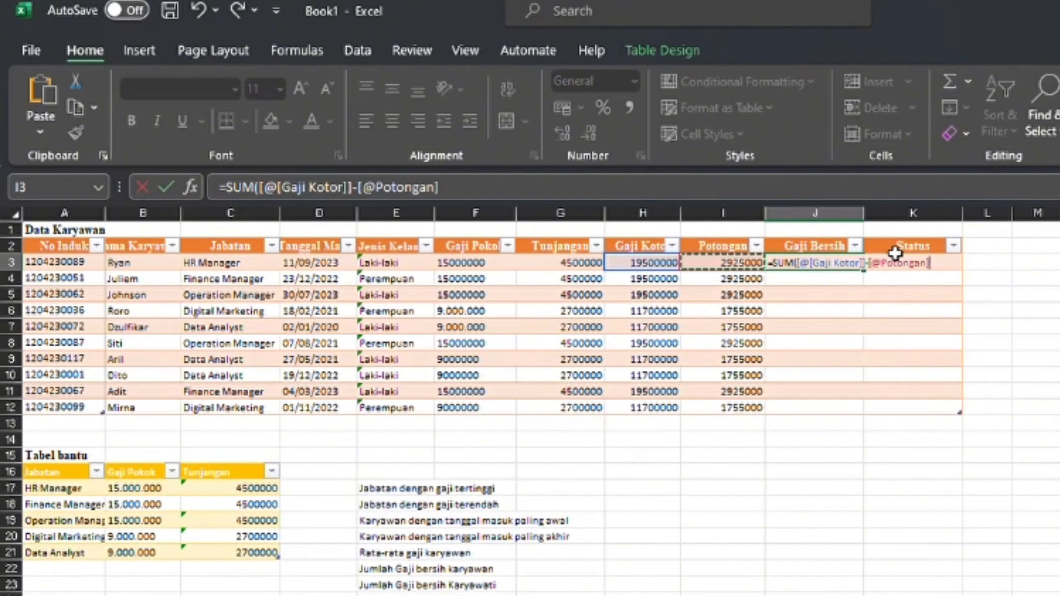
text())
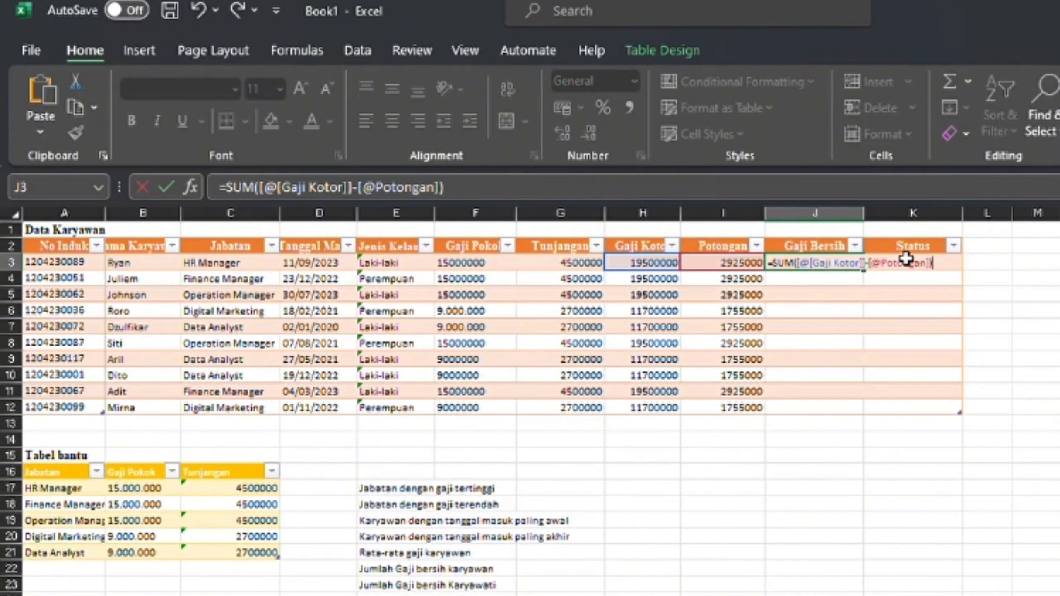
key(Return)
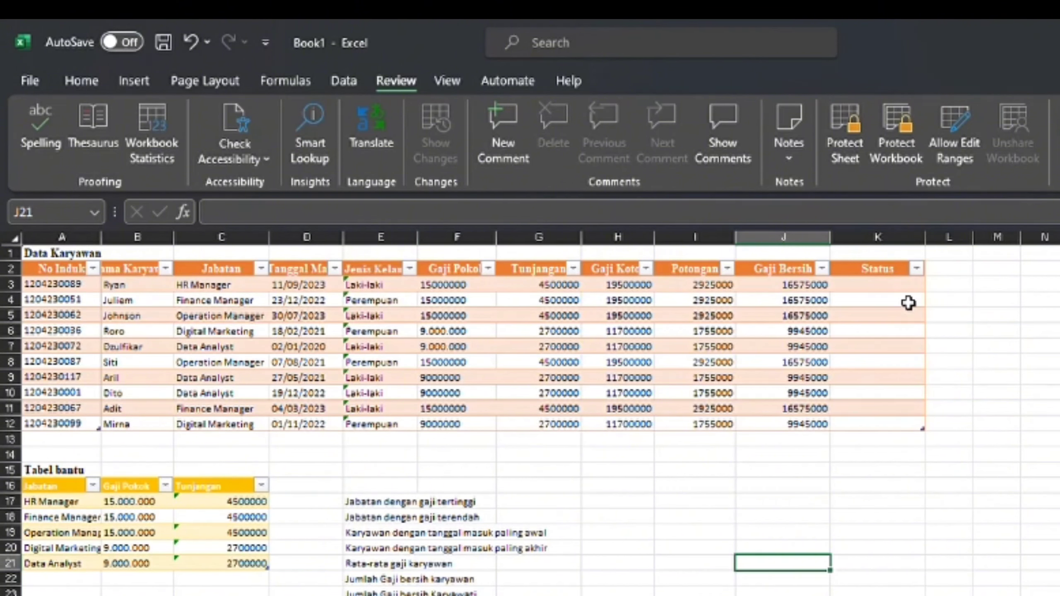
Fill the Status column from K3 with =IF(J3>10000000;"Naik Jabatan";"Tetap"), based on each row's Gaji Bersih
click(890, 292)
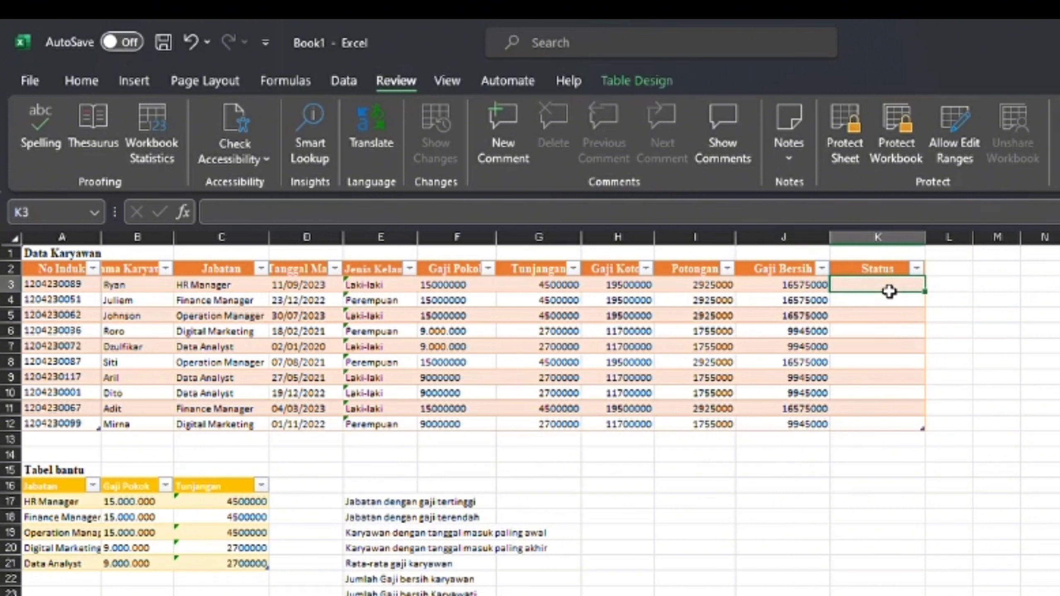
text(=IF(J)
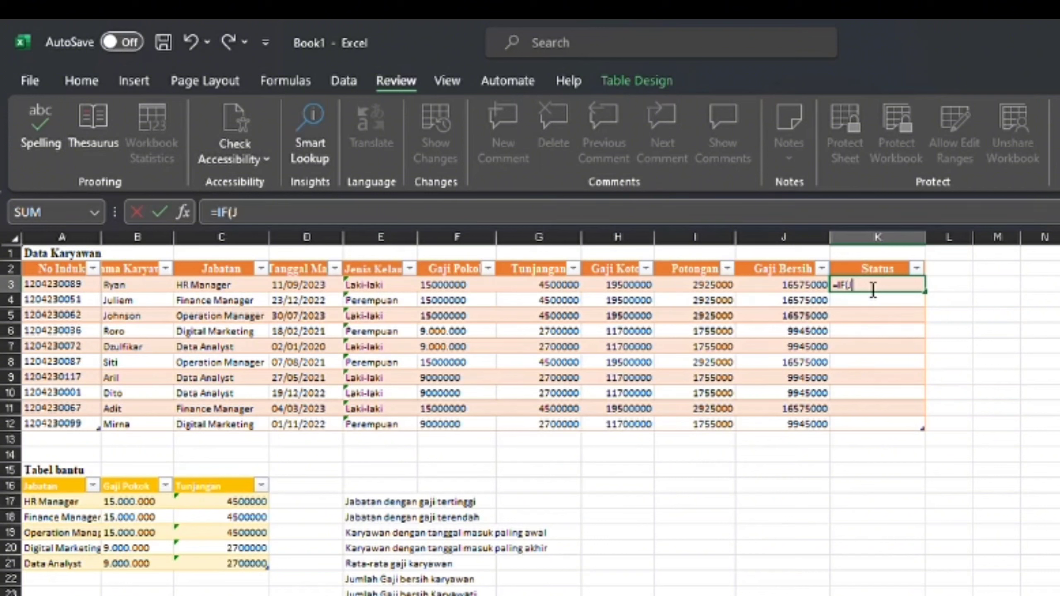
text(3>1)
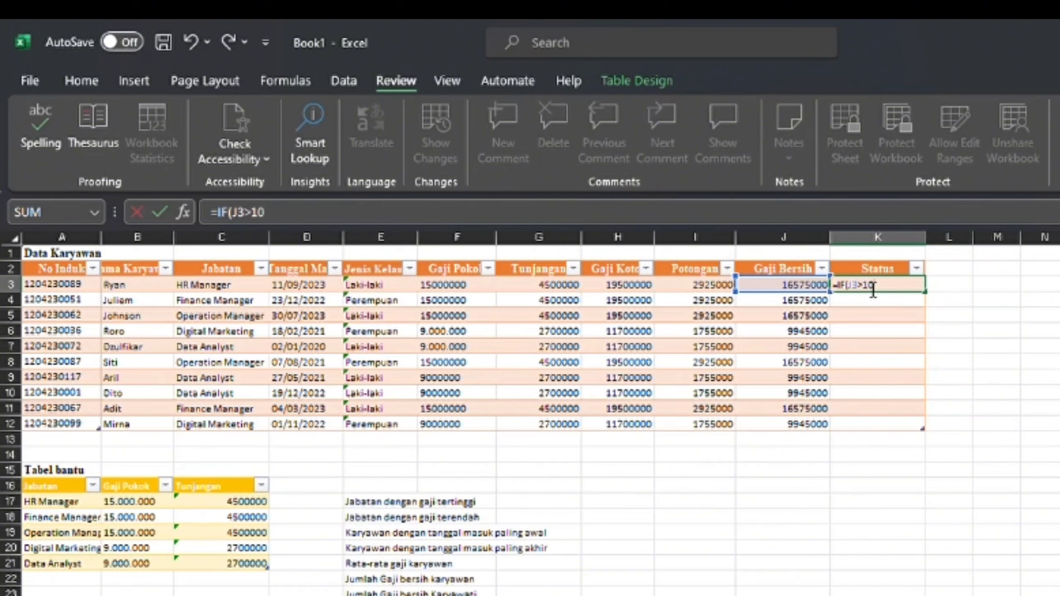
text(000000;"N)
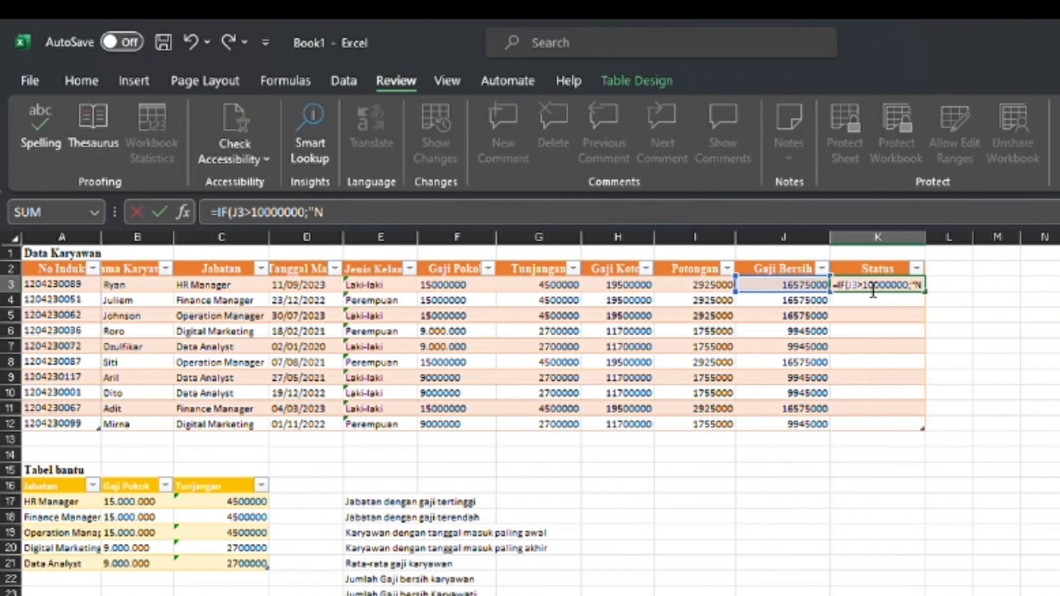
text(aik)
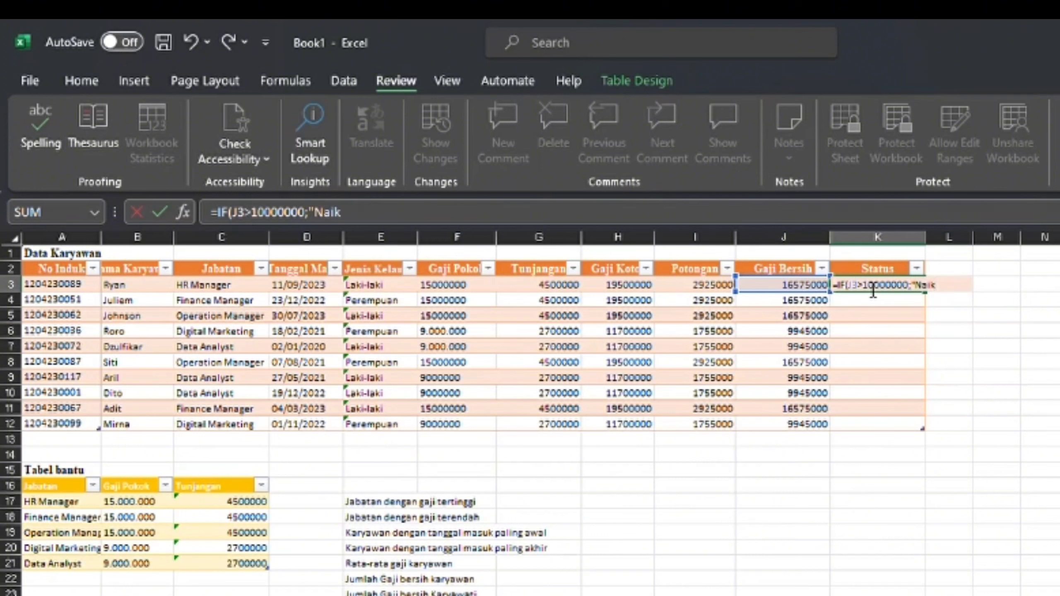
text( Jabata)
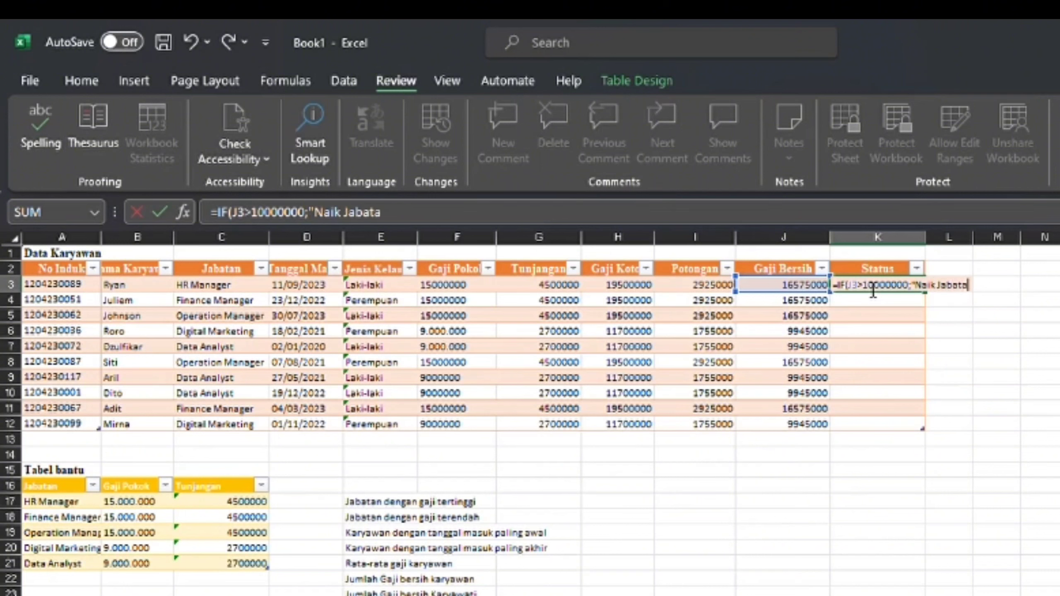
text(n";"Tetap)
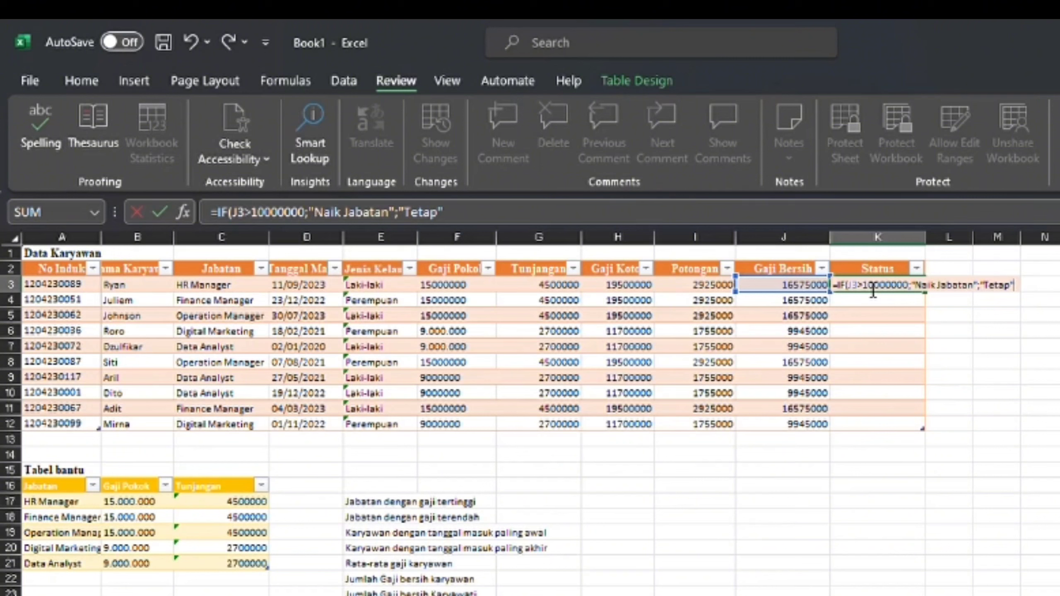
key(Return)
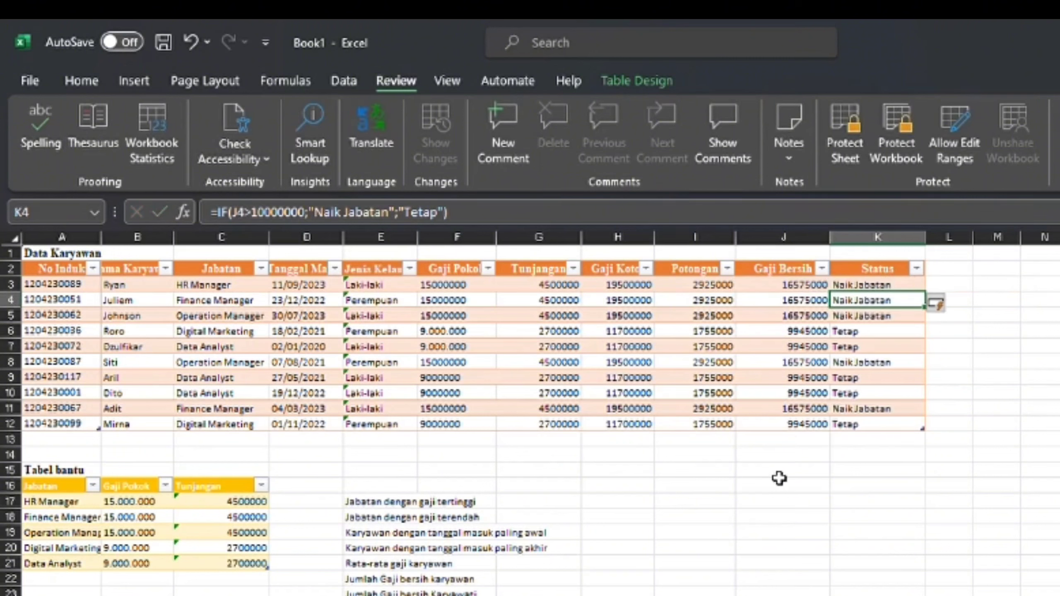
Calculate Jabatan dengan gaji tertinggi in H17 with a MAX formula over the Jabatan and Gaji Bersih columns of Table1
click(610, 507)
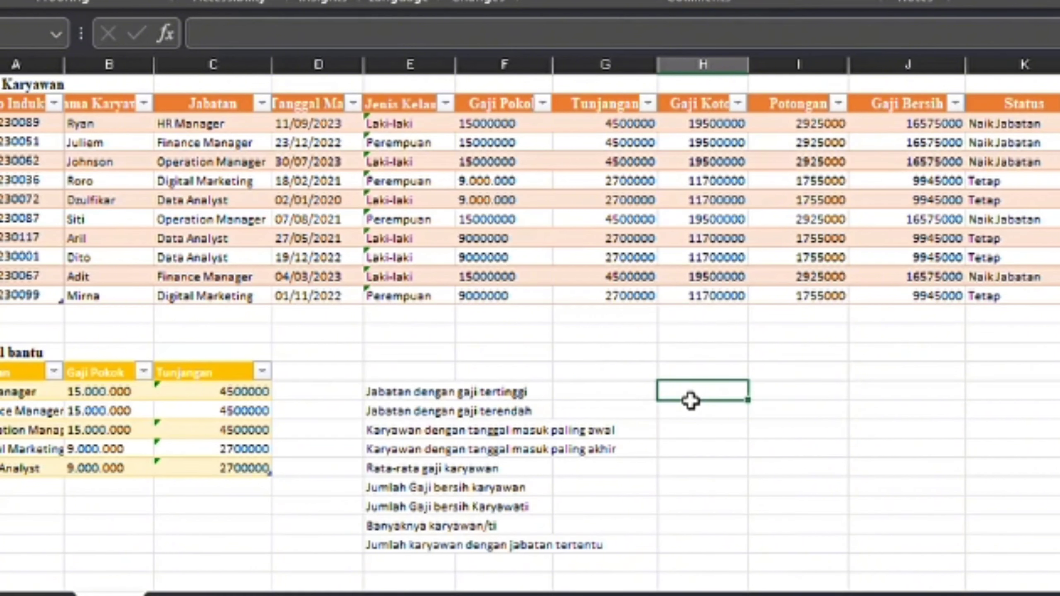
double_click(691, 401)
text(=MAX()
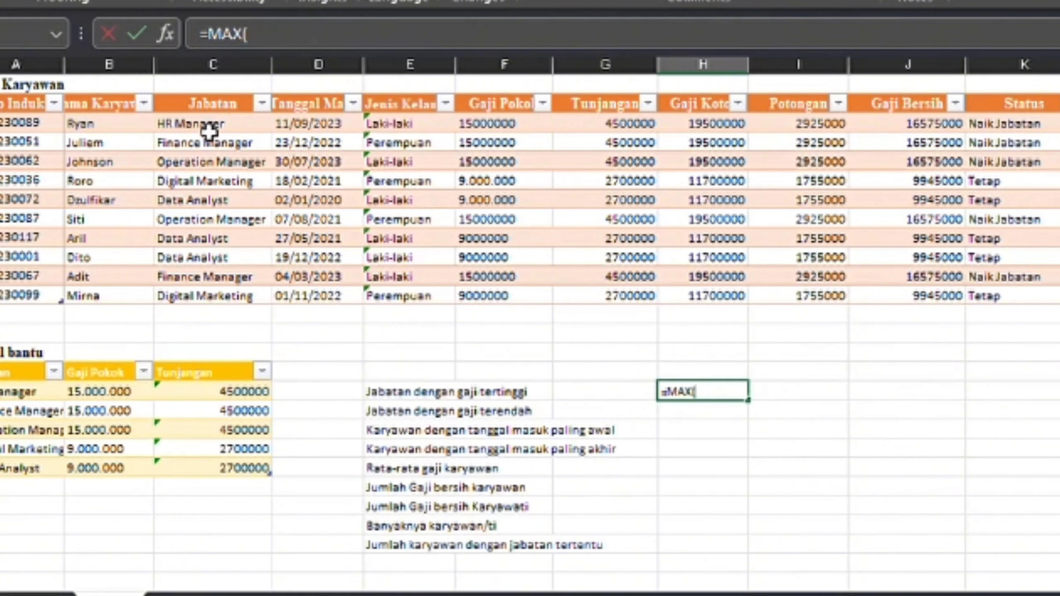
drag(210, 125, 244, 307)
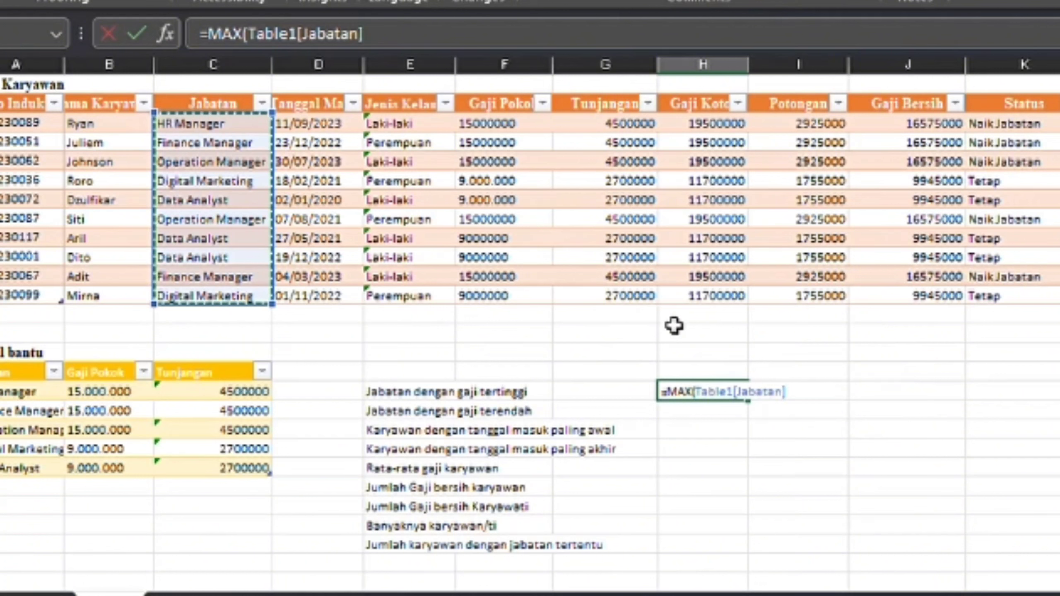
text(;)
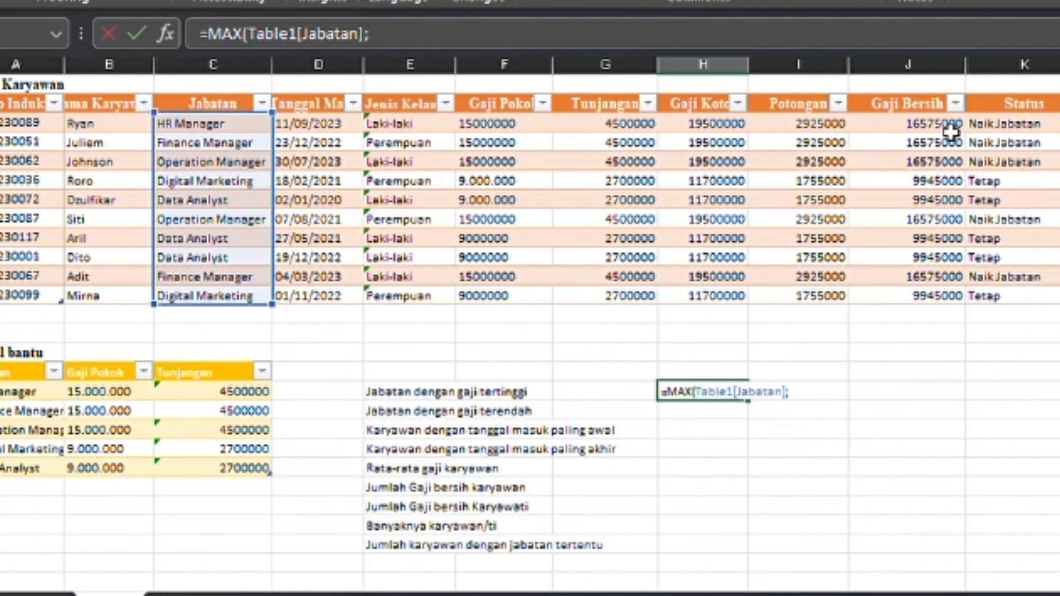
drag(946, 126, 929, 301)
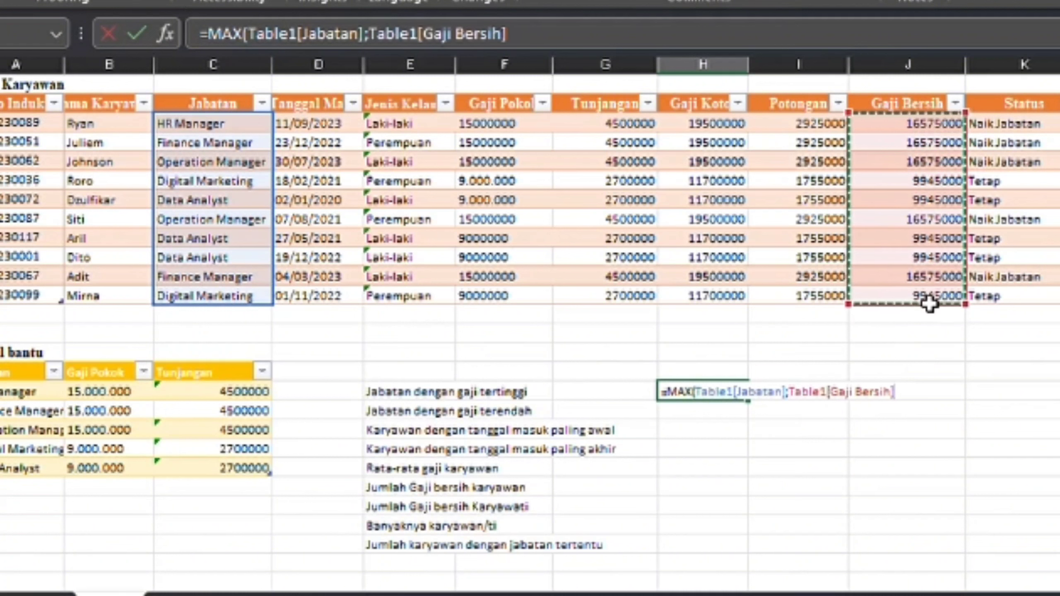
key(Return)
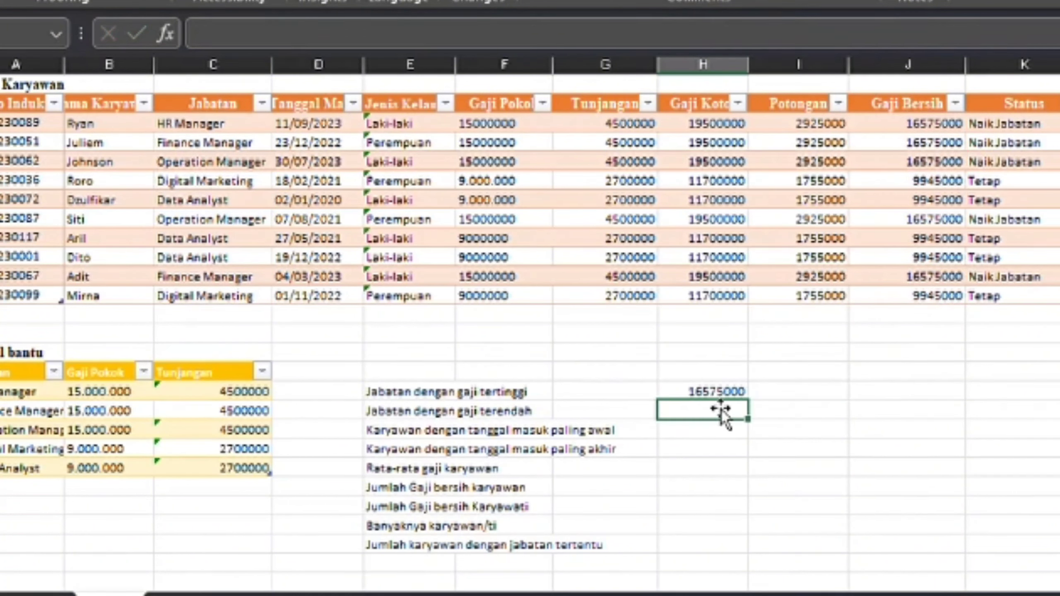
Calculate Jabatan dengan gaji terendah in H18 with a MIN formula over the Jabatan and Gaji Bersih columns of Table1
text(=MIN()
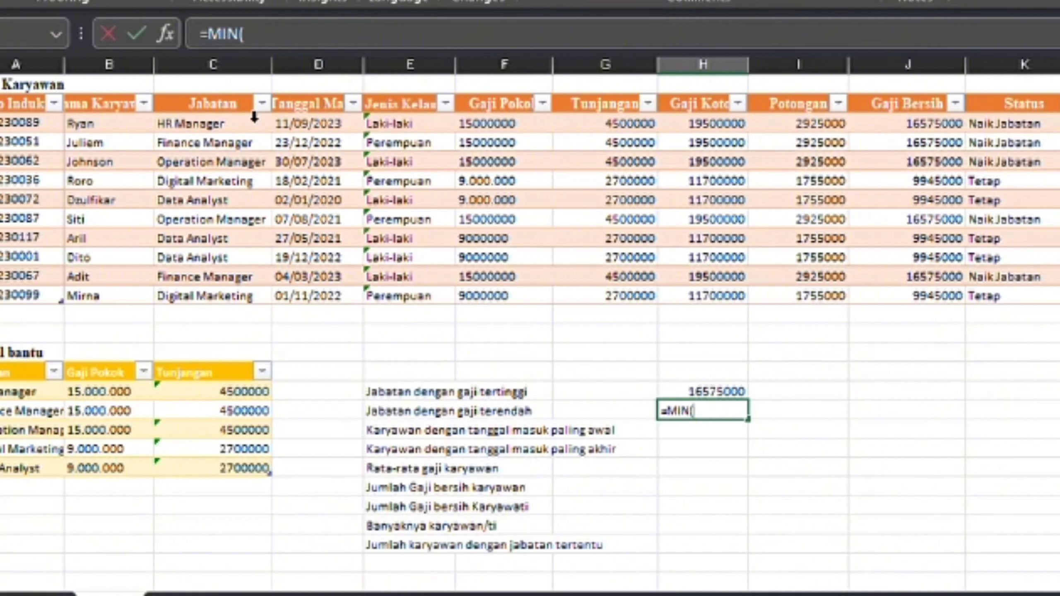
drag(226, 125, 274, 308)
text(;)
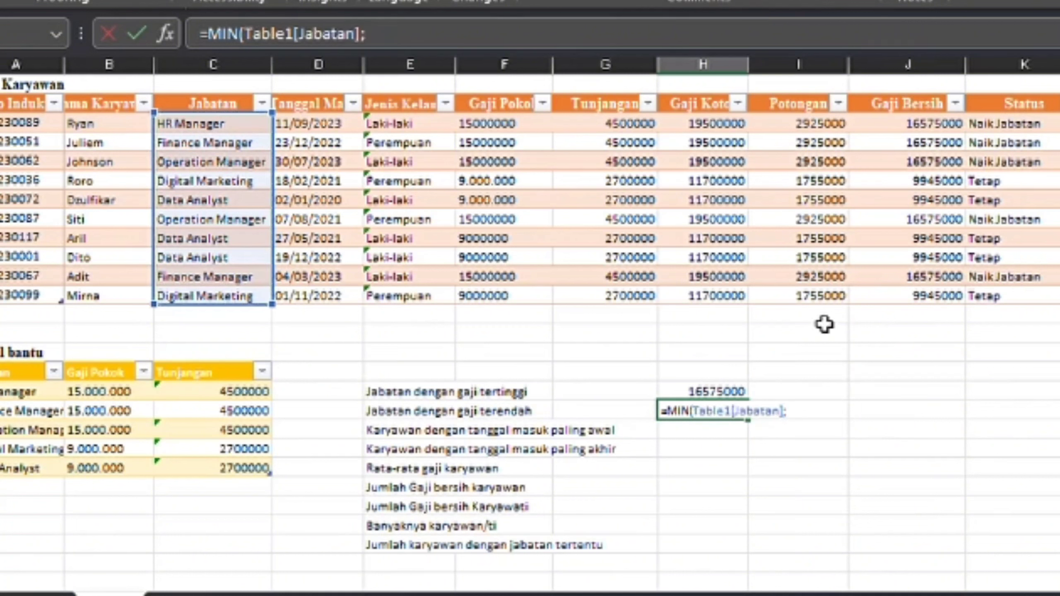
drag(910, 125, 911, 307)
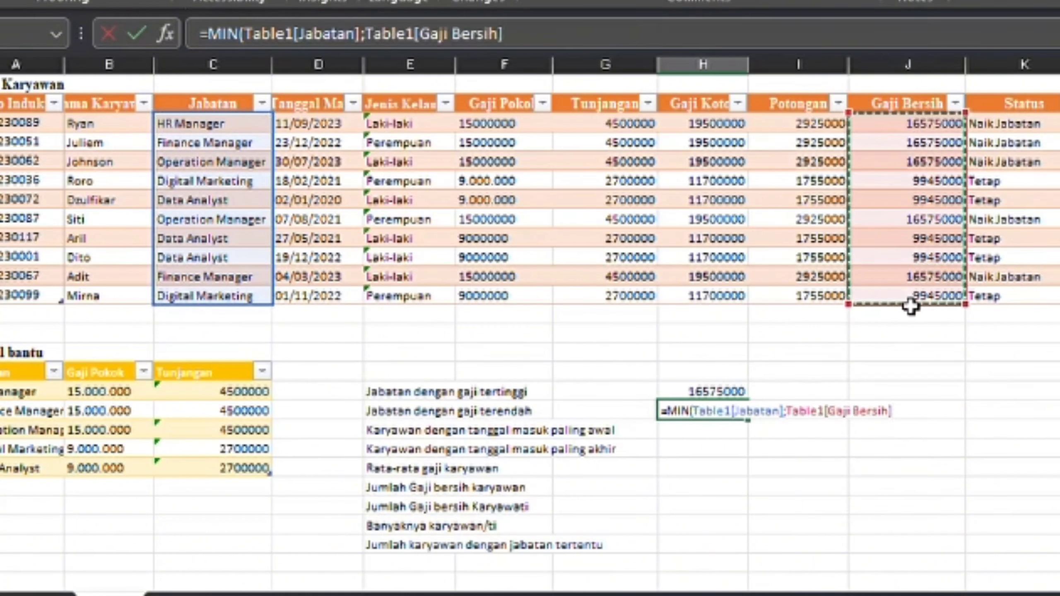
key(Return)
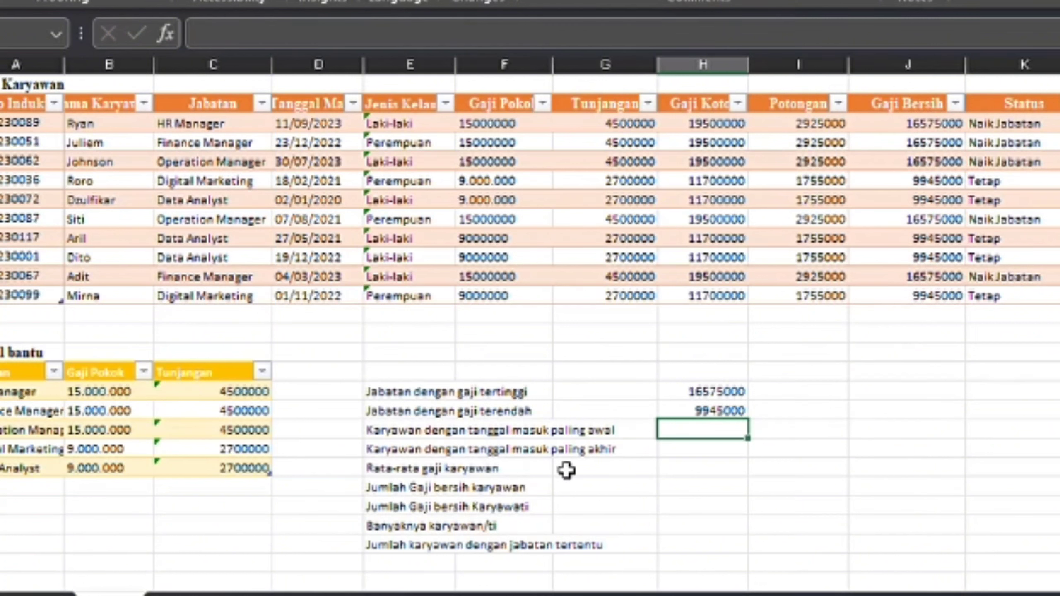
text(=)
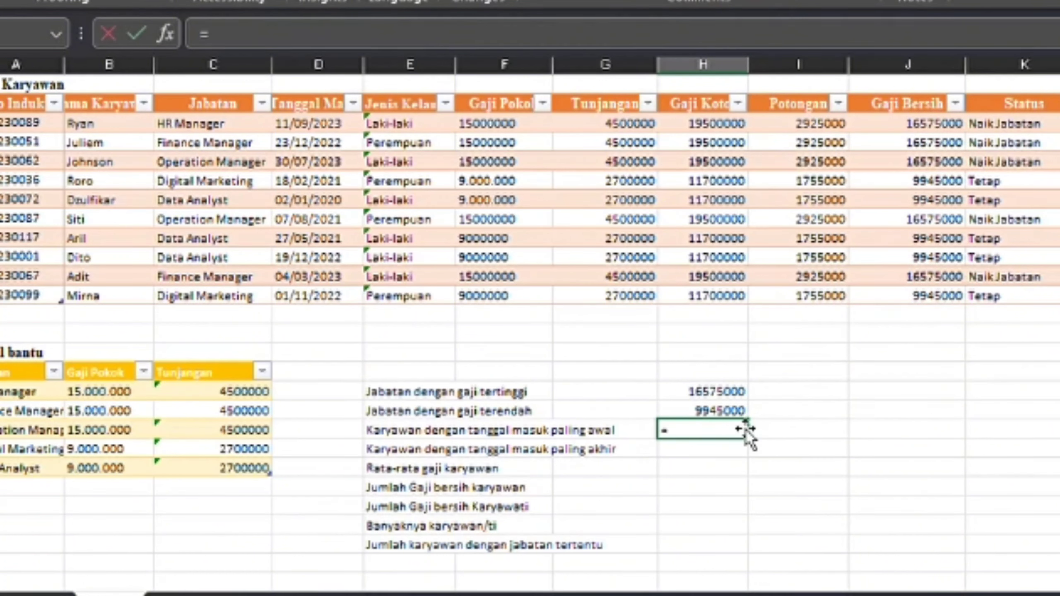
text(MAX()
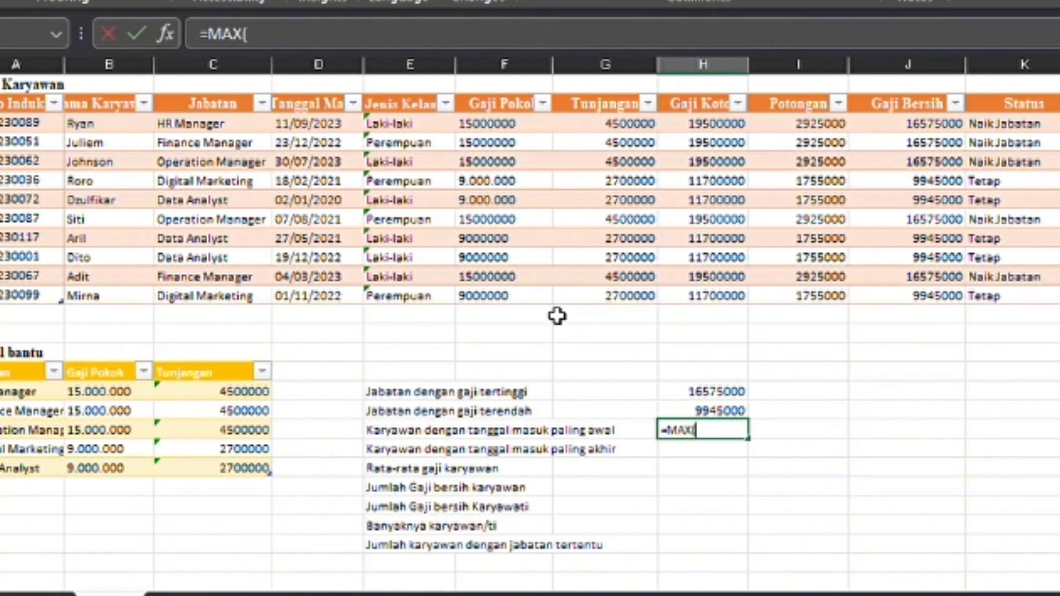
key(BackSpace)
key(BackSpace)
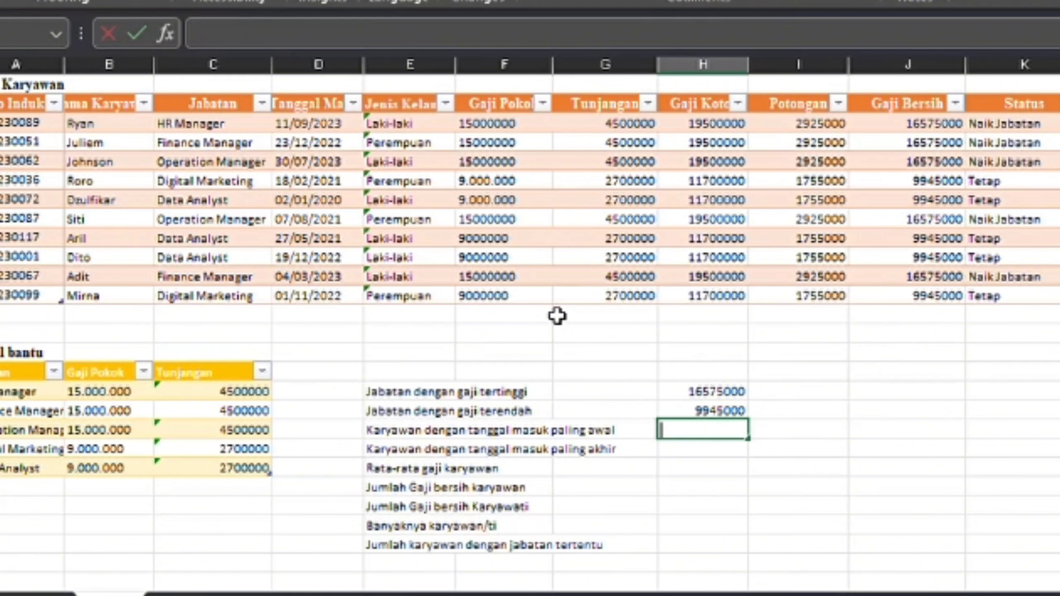
Find the earliest entry date in H19 with the formula =MIN(D7;Table1[Tanggal Masuk])
text(=)
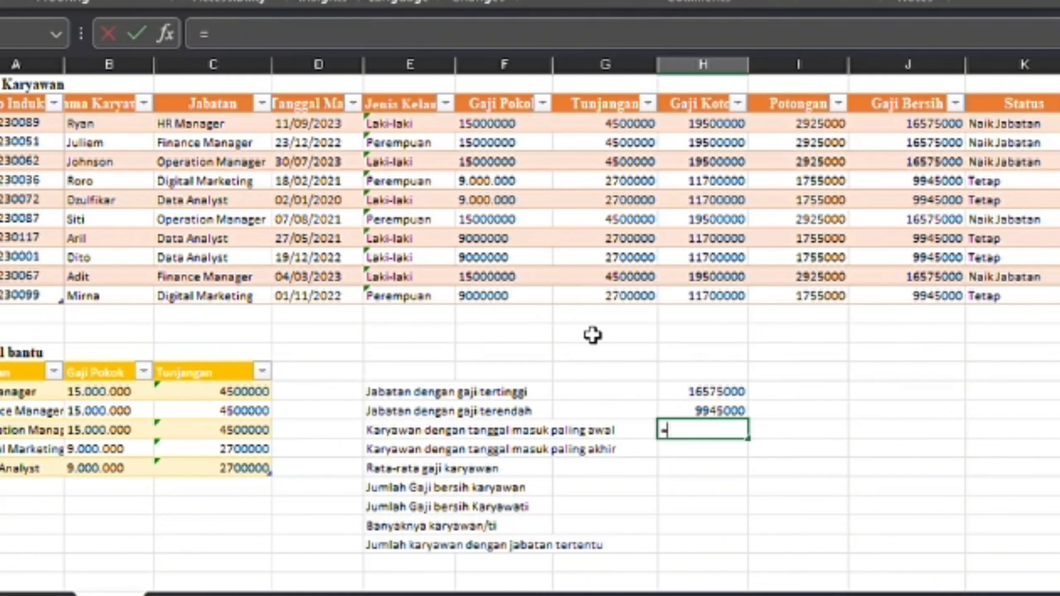
text(MIN)
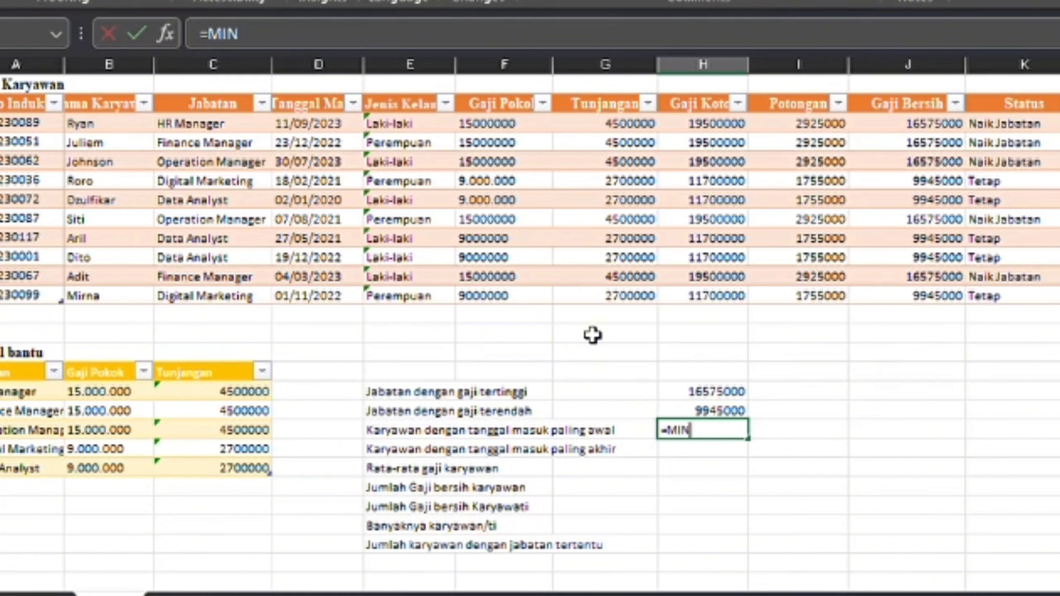
text(()
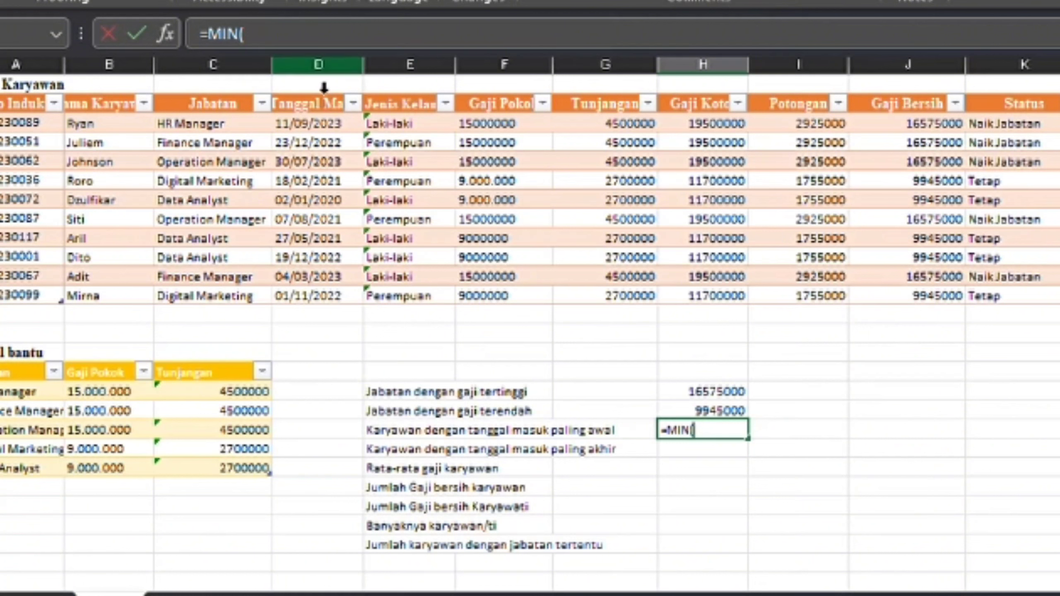
click(340, 200)
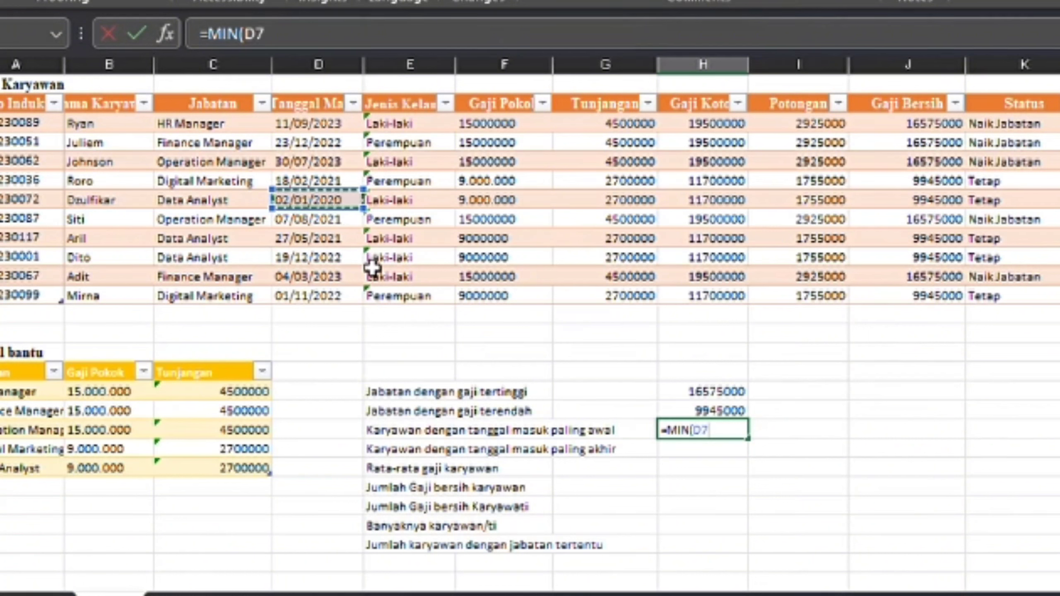
text(;)
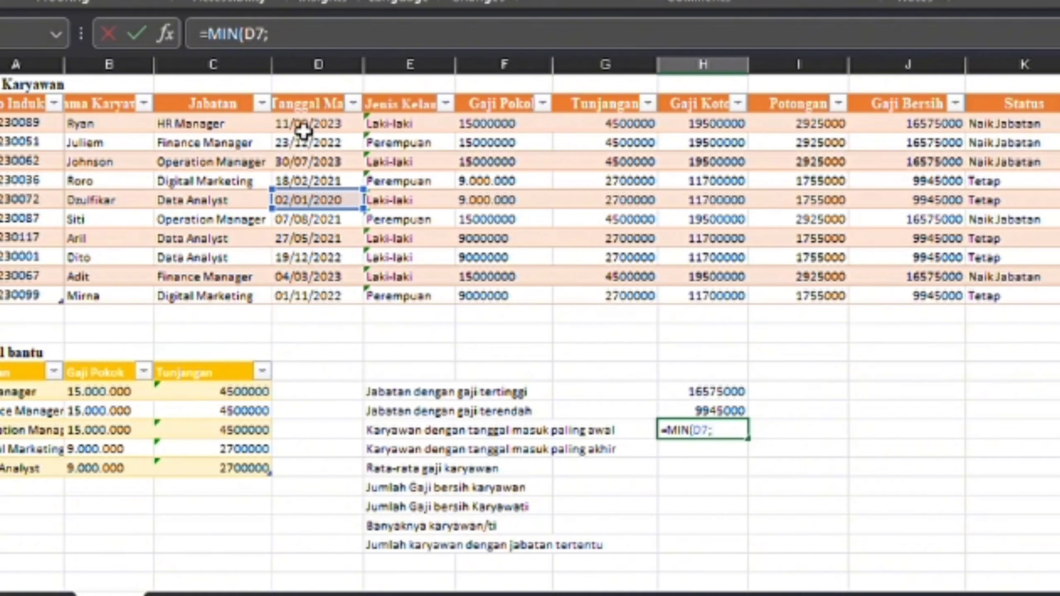
drag(304, 131, 330, 300)
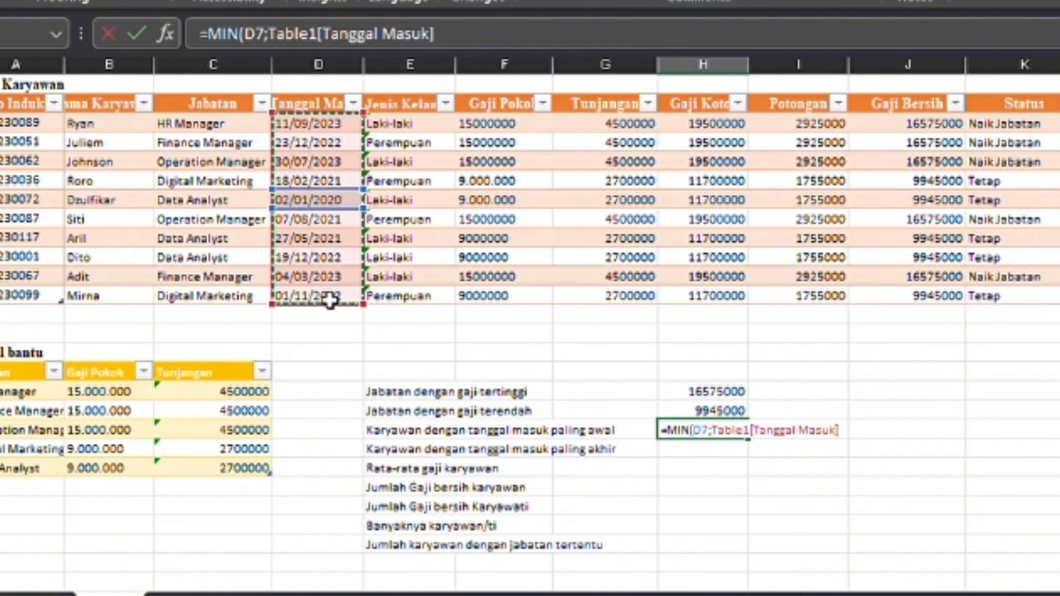
key(Return)
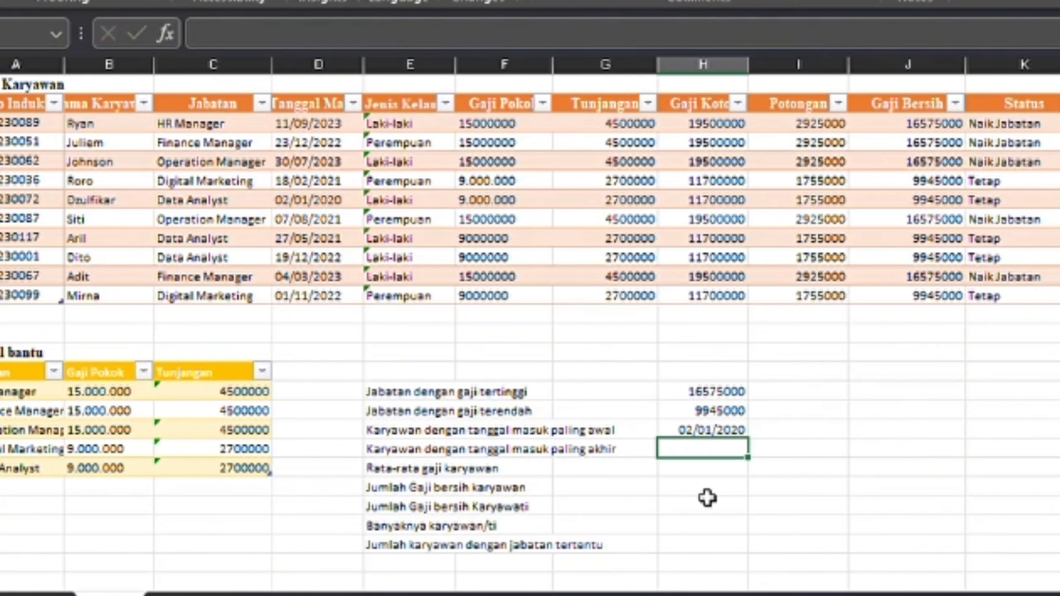
Fill Karyawan dengan tanggal masuk paling akhir in H20 with a MAX formula referencing D11
text(=)
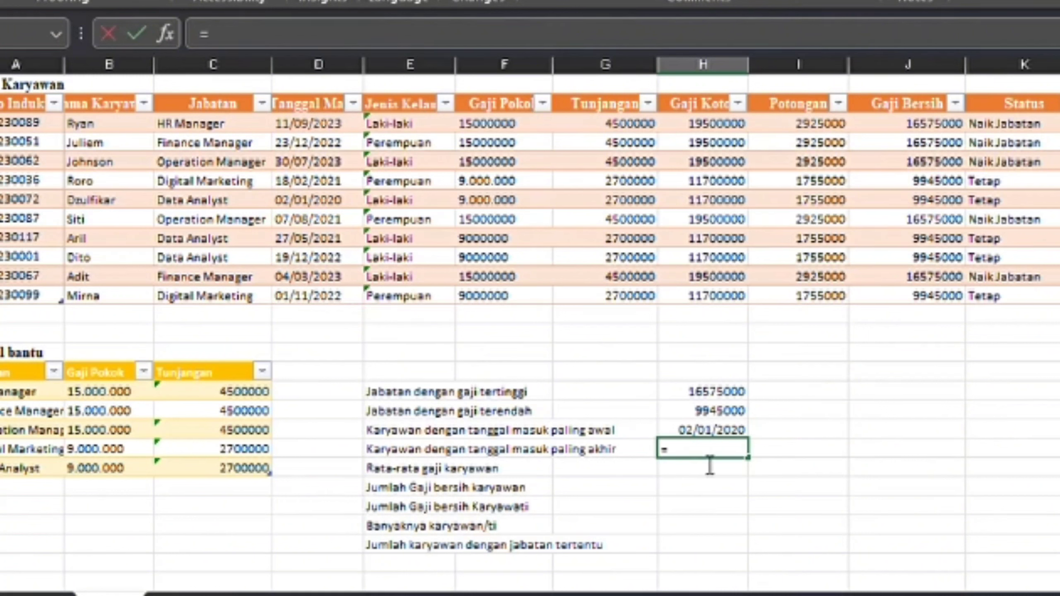
text(MAX)
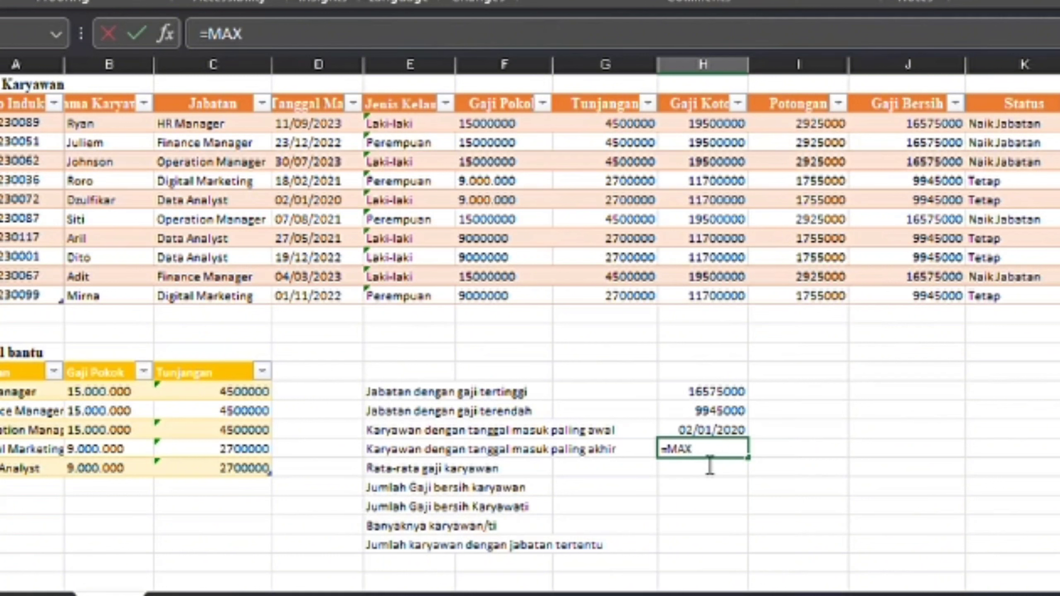
text(()
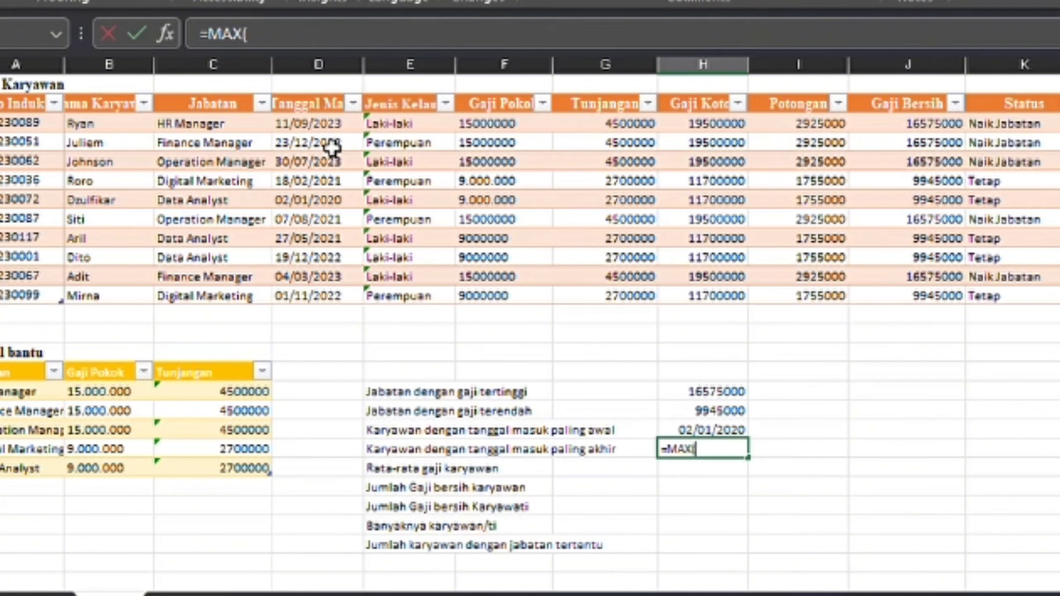
click(321, 124)
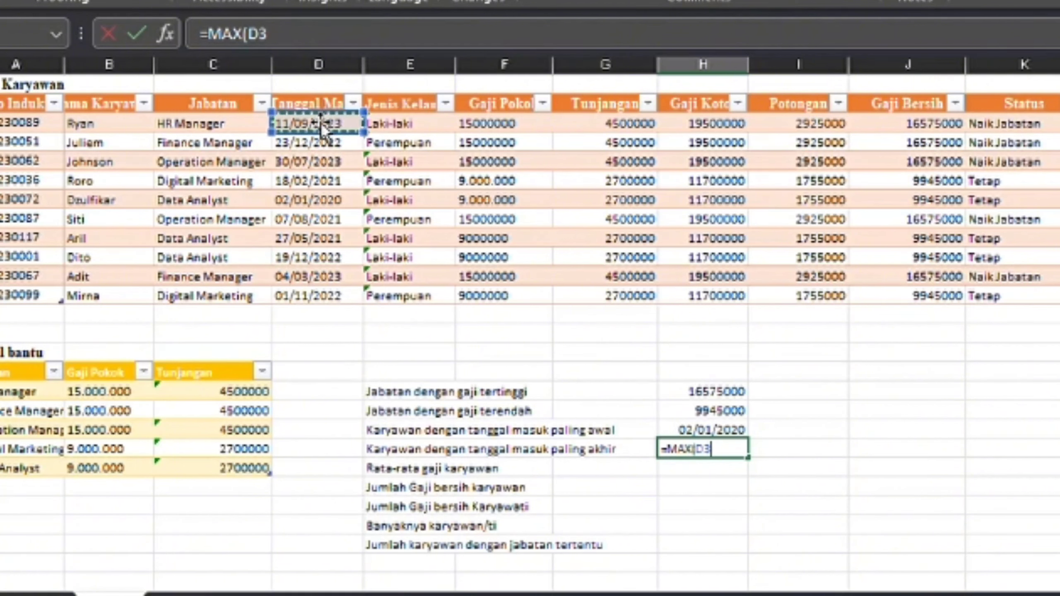
click(321, 257)
click(330, 276)
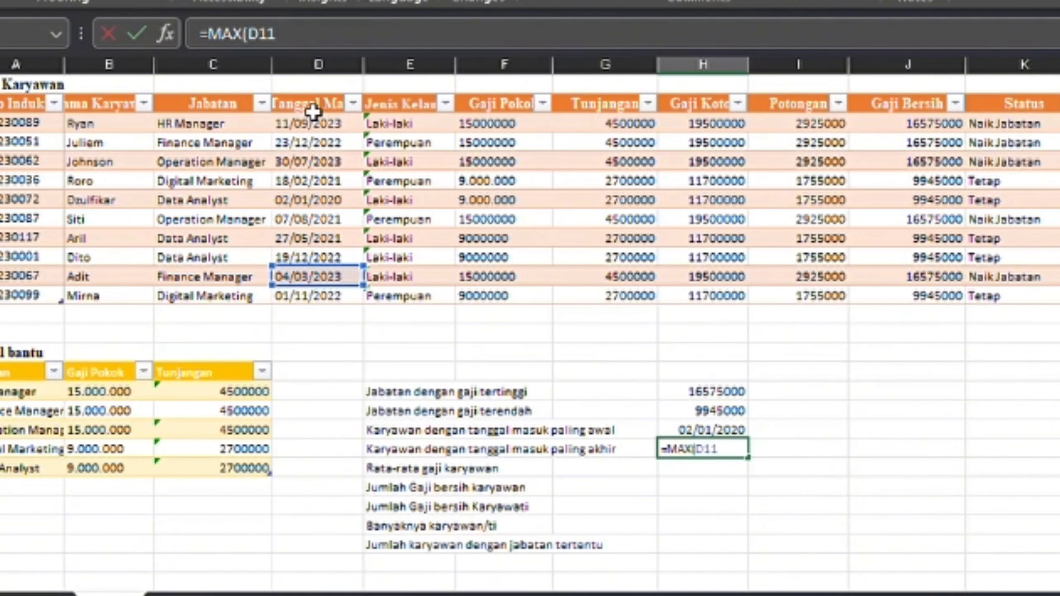
key(Return)
click(325, 131)
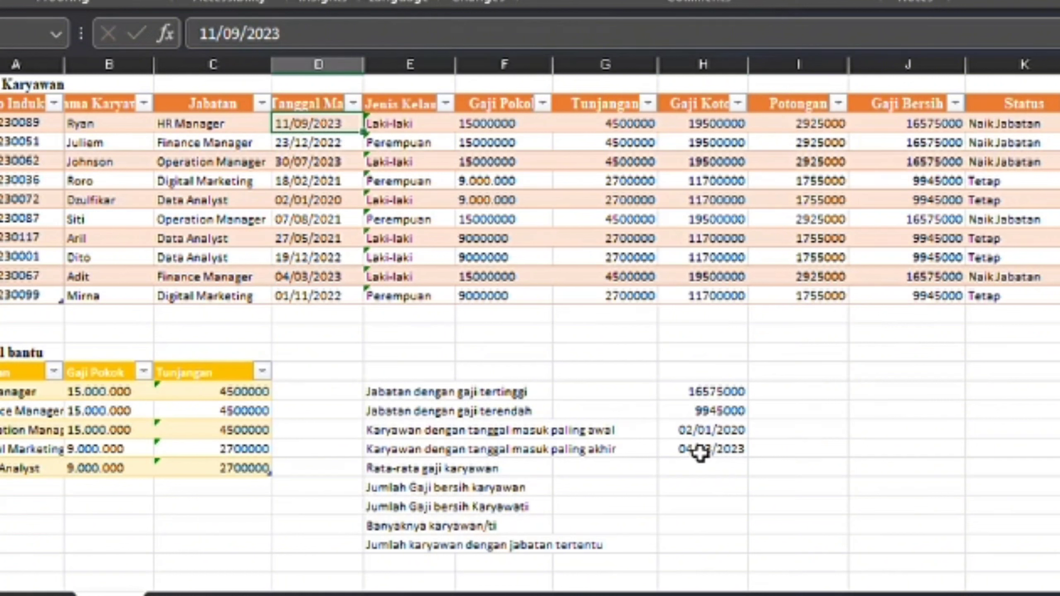
click(739, 465)
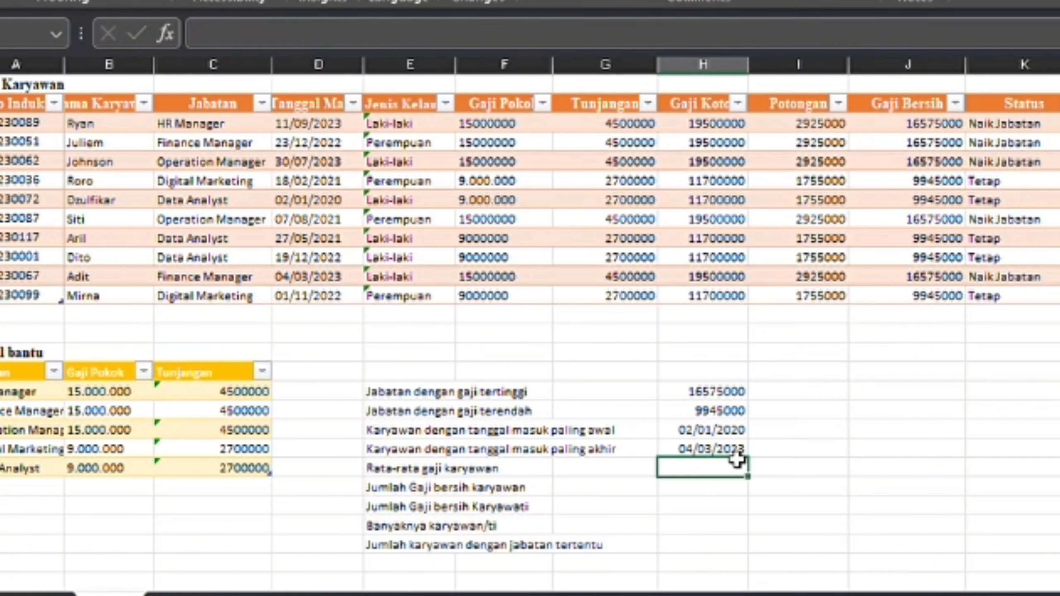
Calculate Rata-rata gaji karyawan in H21 with an AVERAGE formula over the Gaji Bersih column of Table1
click(737, 457)
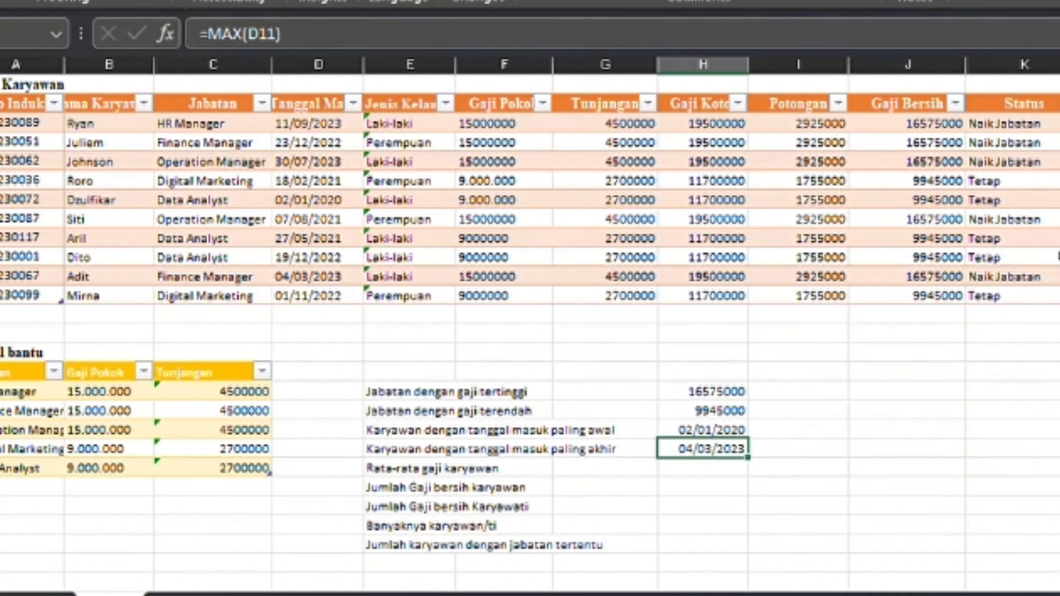
click(685, 480)
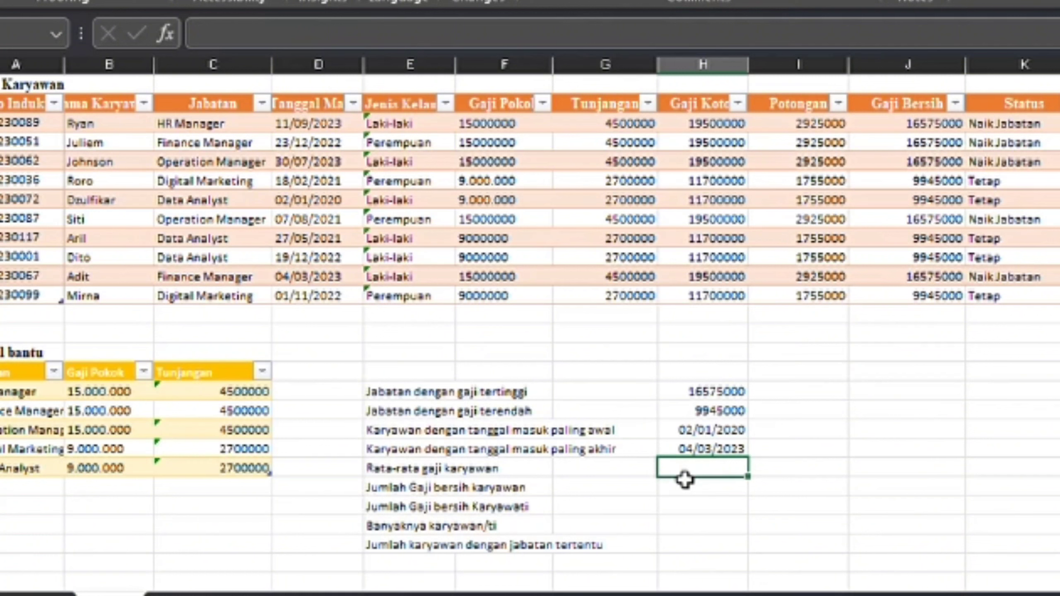
text(=)
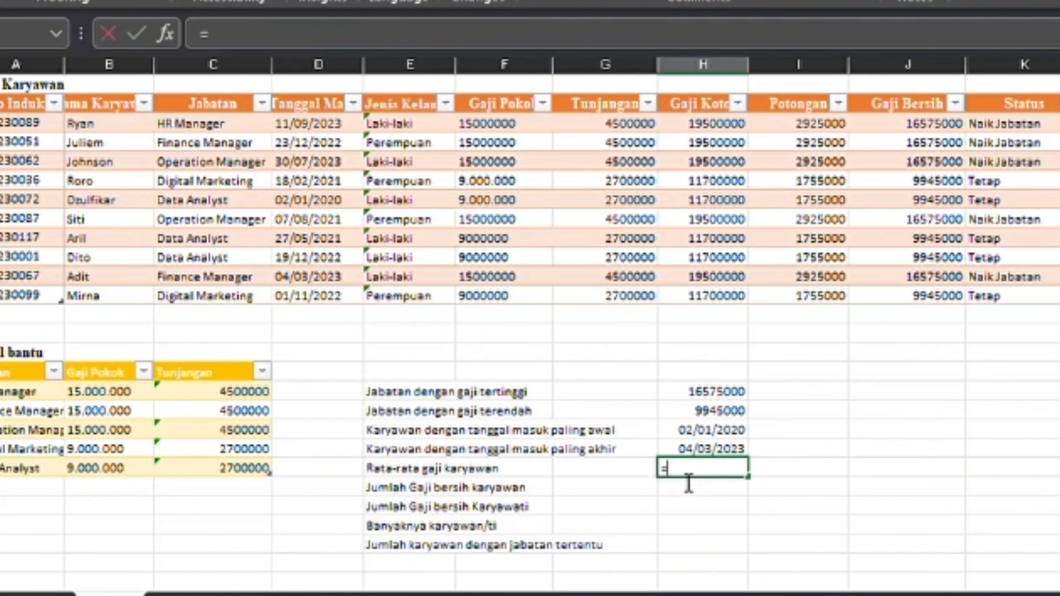
text(AV)
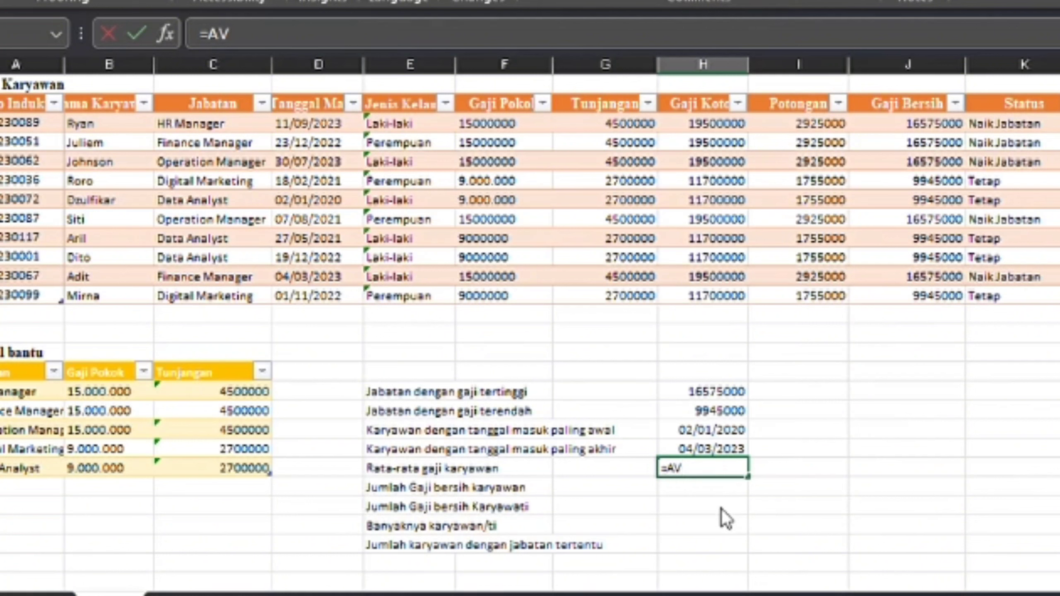
key(Tab)
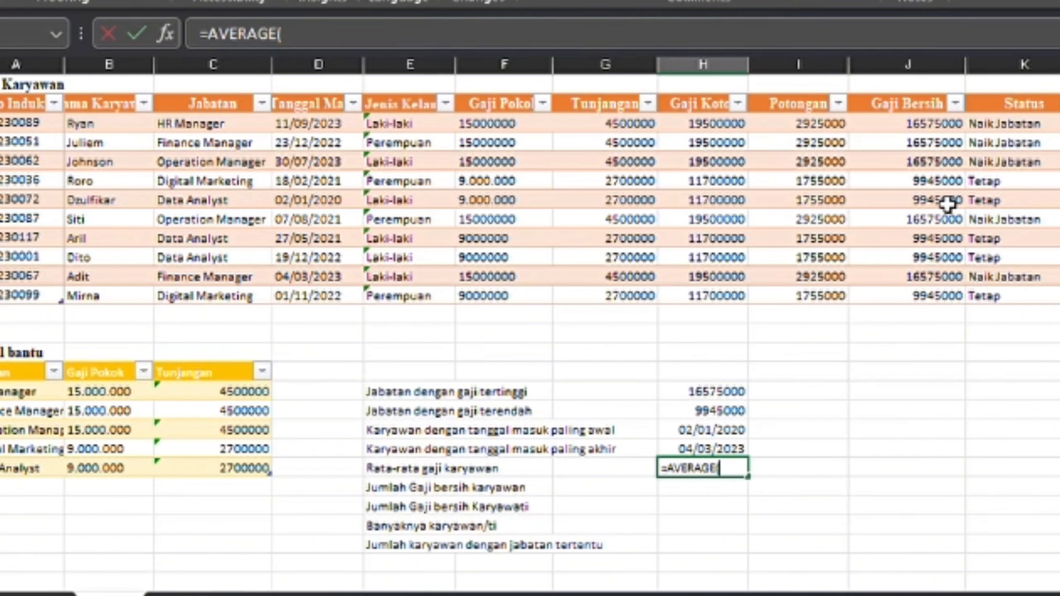
drag(922, 128, 925, 296)
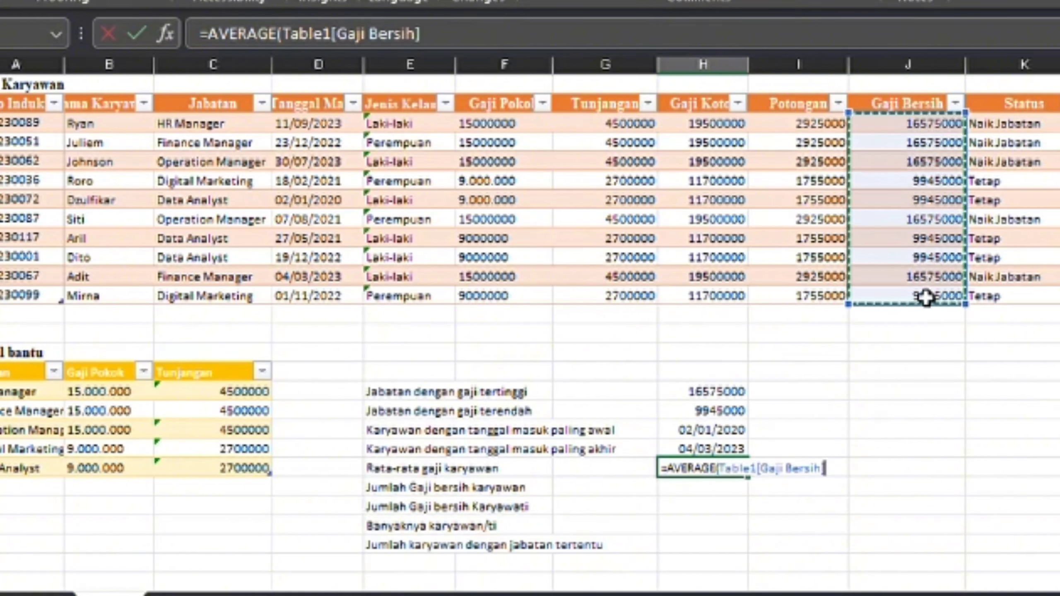
key(Return)
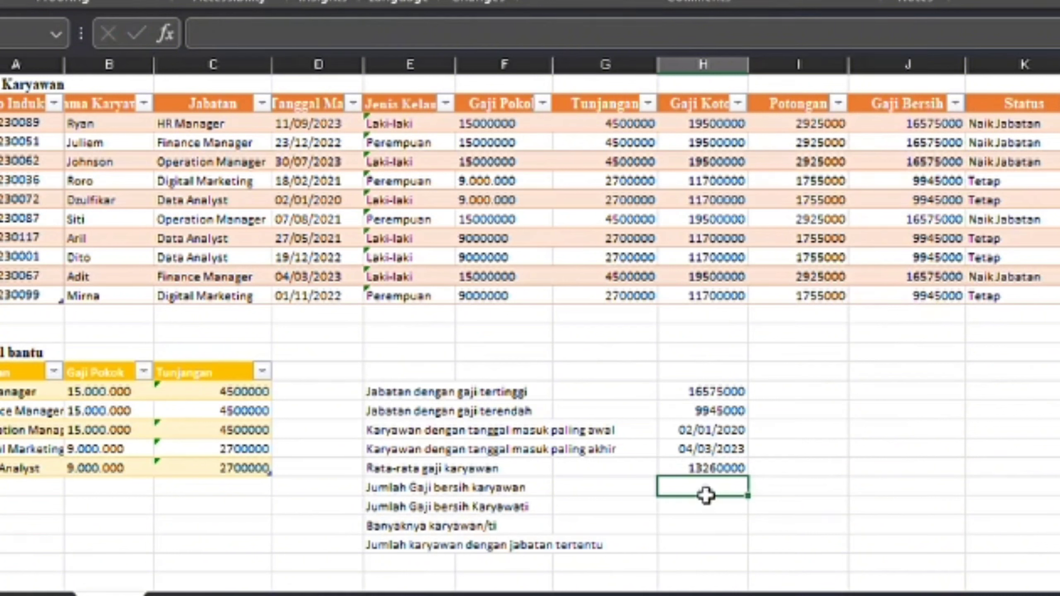
Calculate Jumlah Gaji bersih karyawan in H22 with =SUMIF(Table1[Jenis Kelamin];"Laki-laki";Table1[Gaji Bersih])
text(=S)
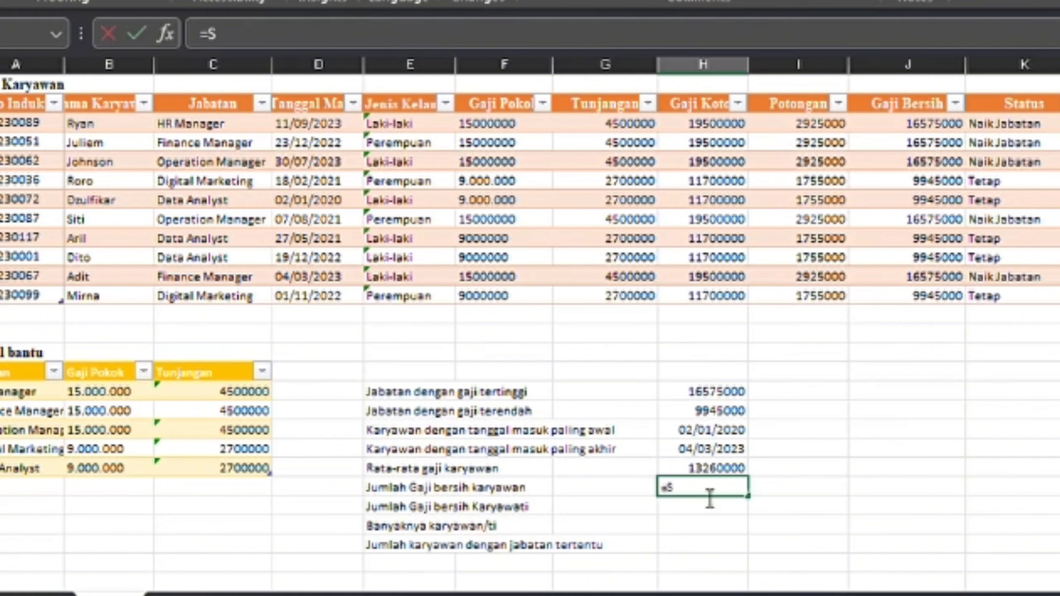
text(UMIF()
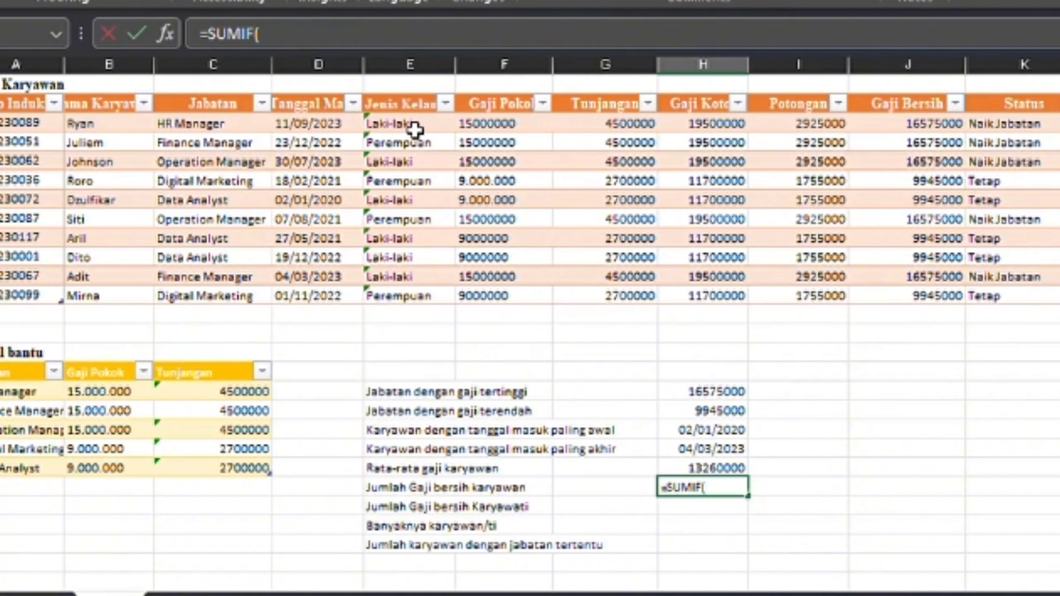
drag(415, 126, 416, 303)
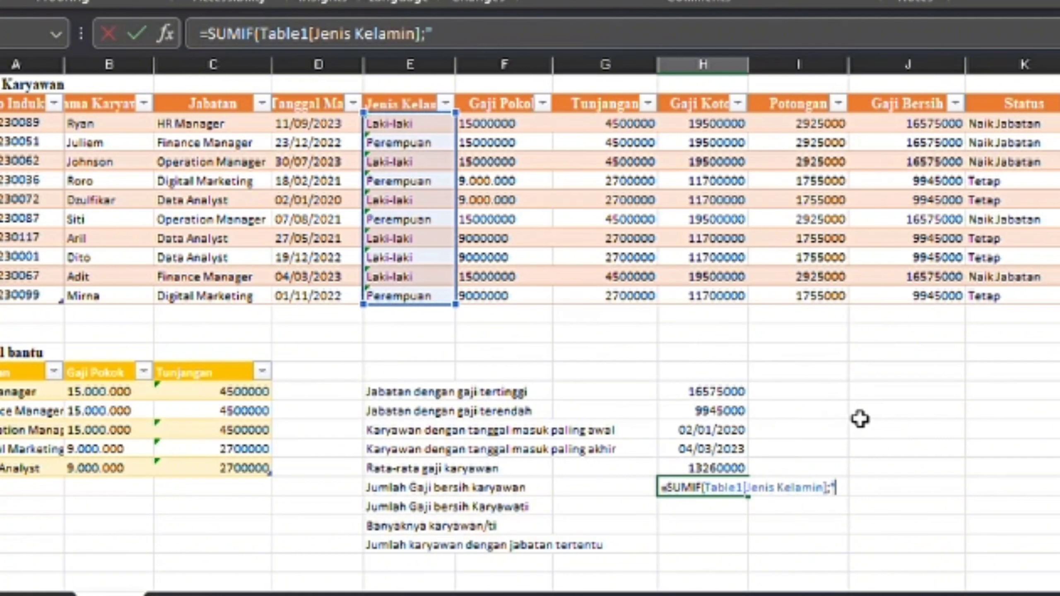
text(Laki)
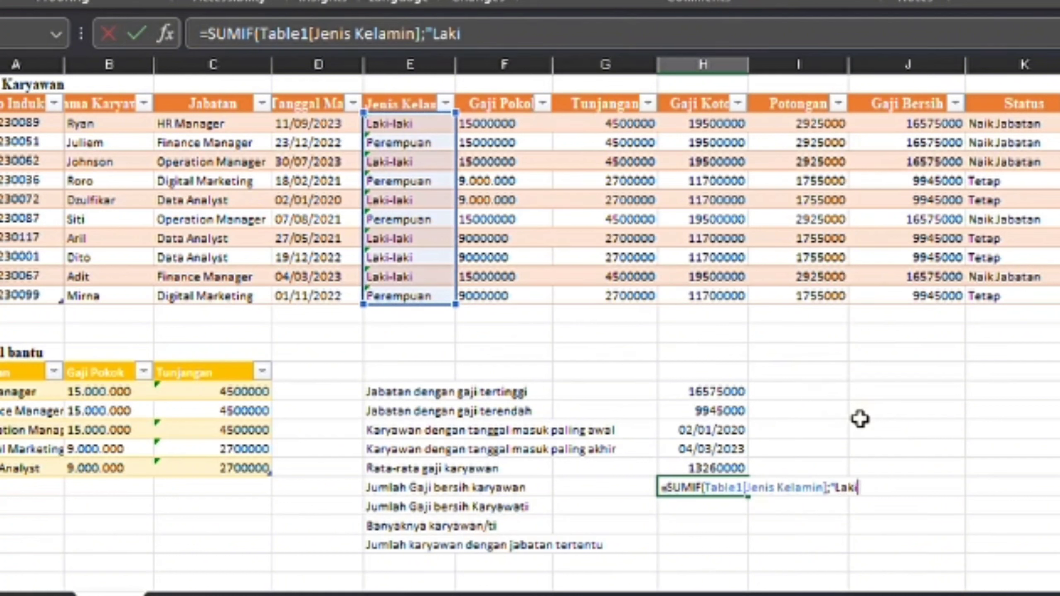
text(-laki";)
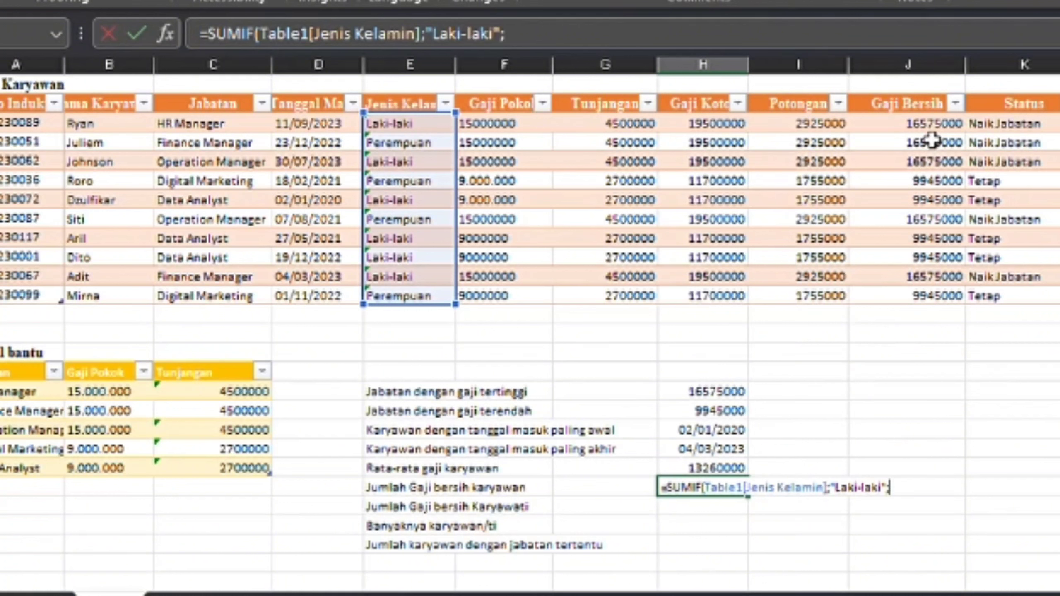
drag(931, 129, 927, 307)
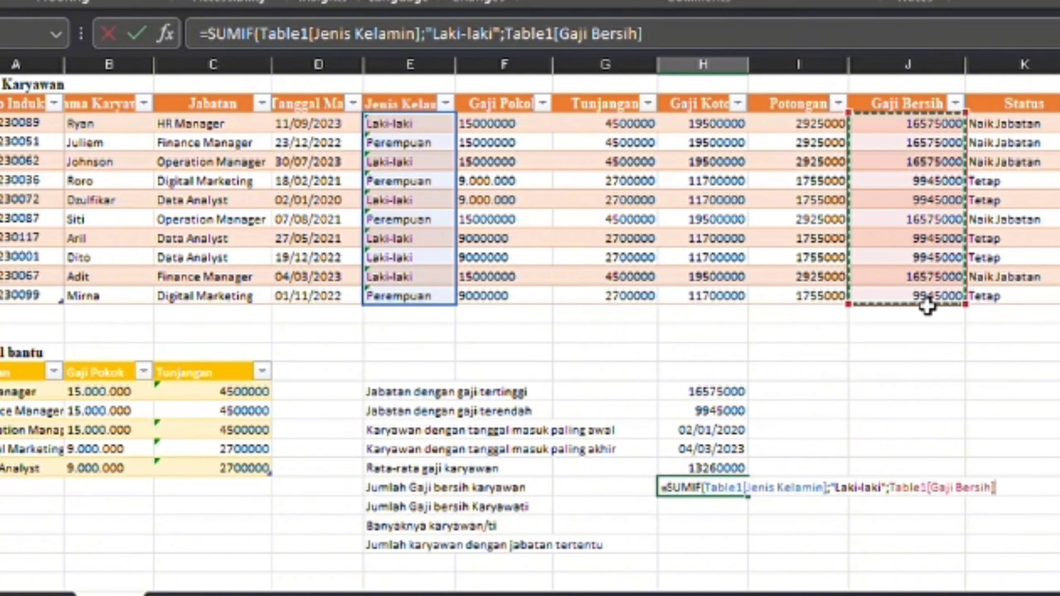
key(Return)
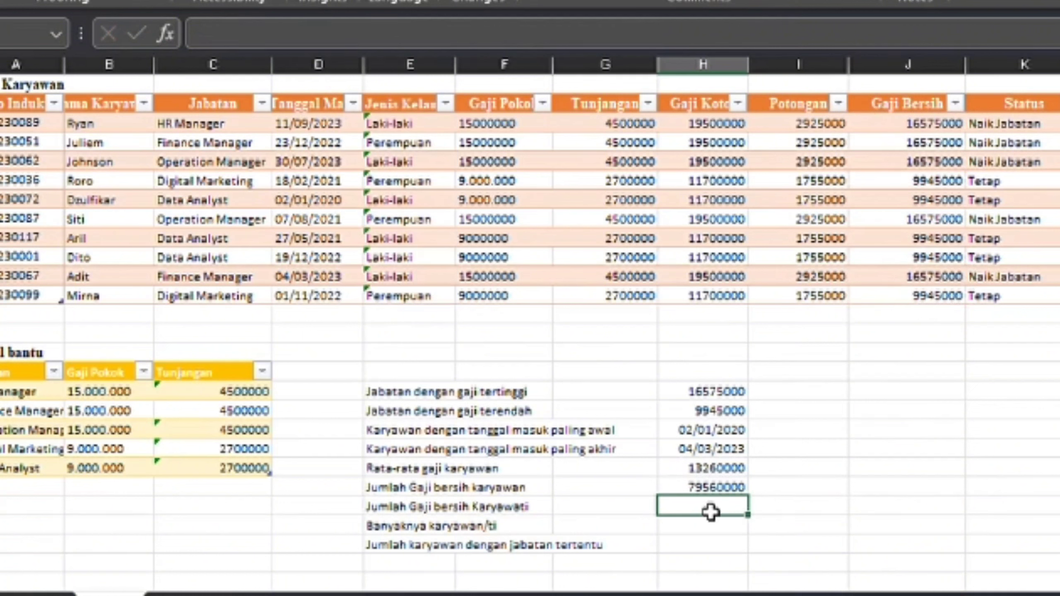
Calculate Jumlah Gaji bersih Karyawati in H23 with a SUMIF formula adding Gaji Bersih where Jenis Kelamin is "Perempuan"
text(=SUMI)
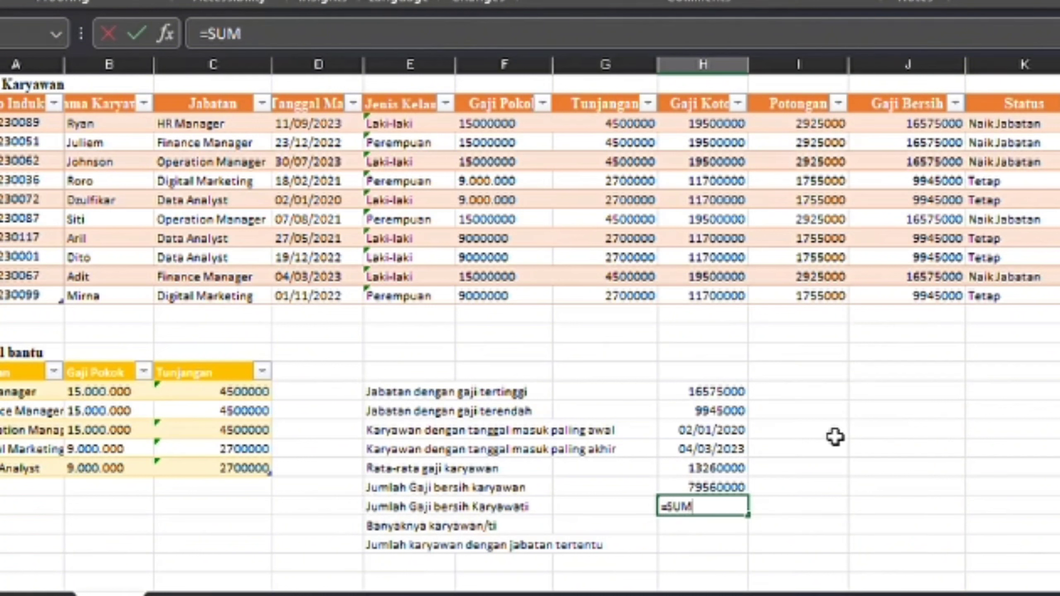
text(IF()
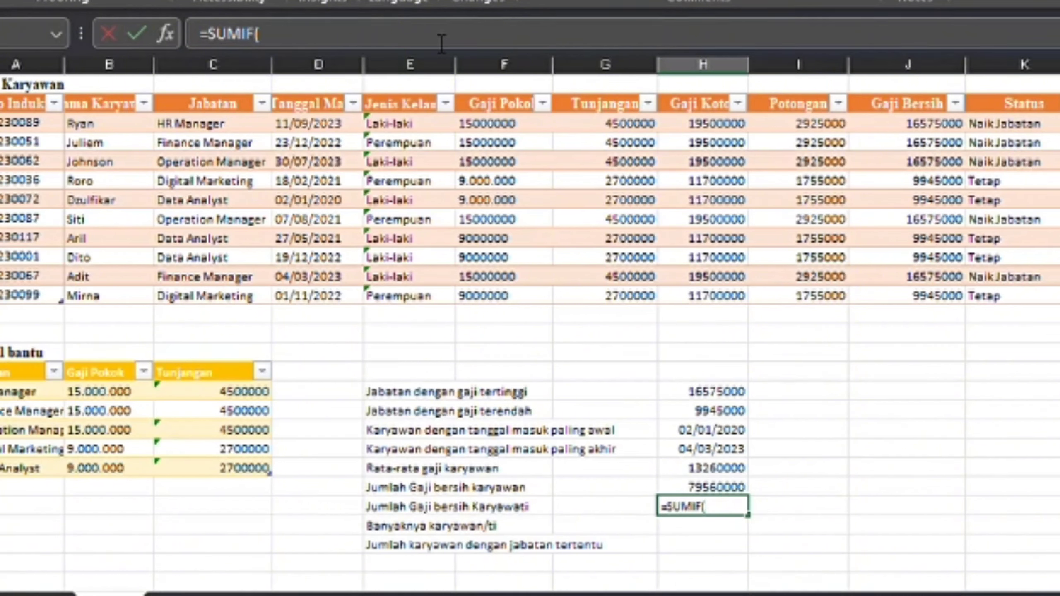
drag(378, 123, 415, 309)
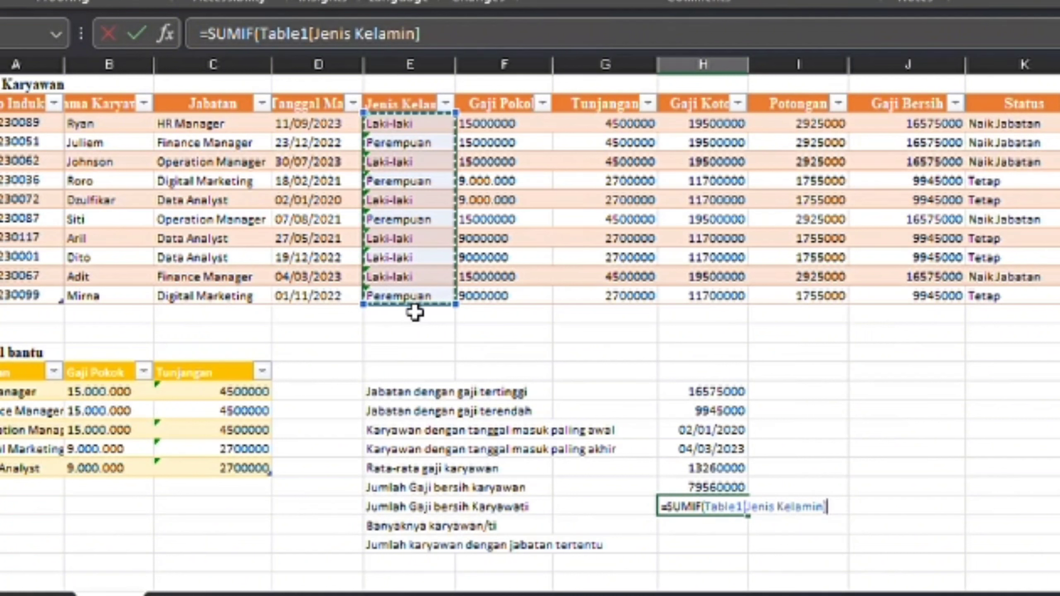
text(;)
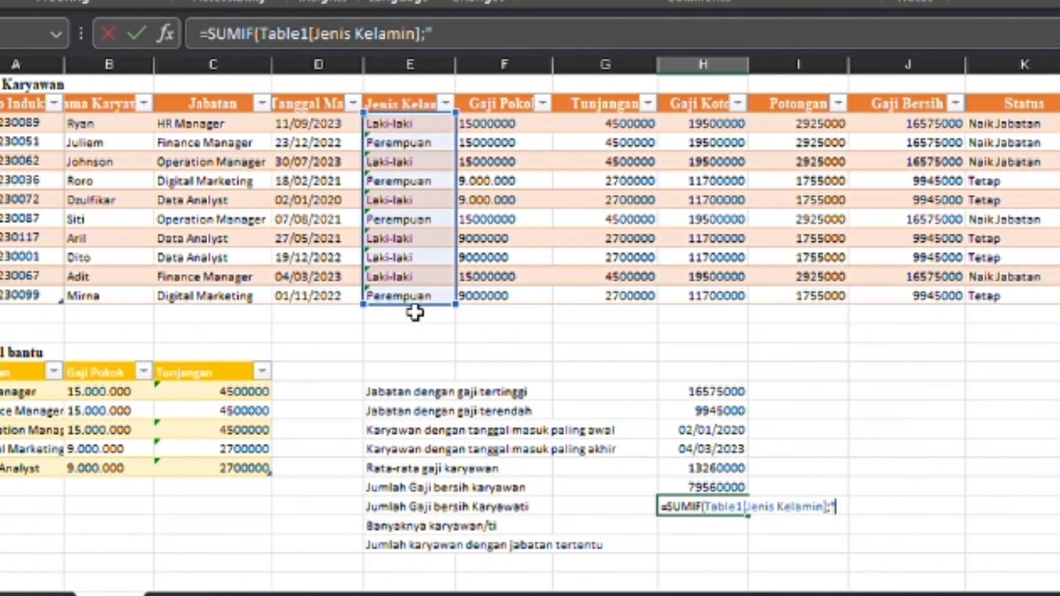
text("Pere)
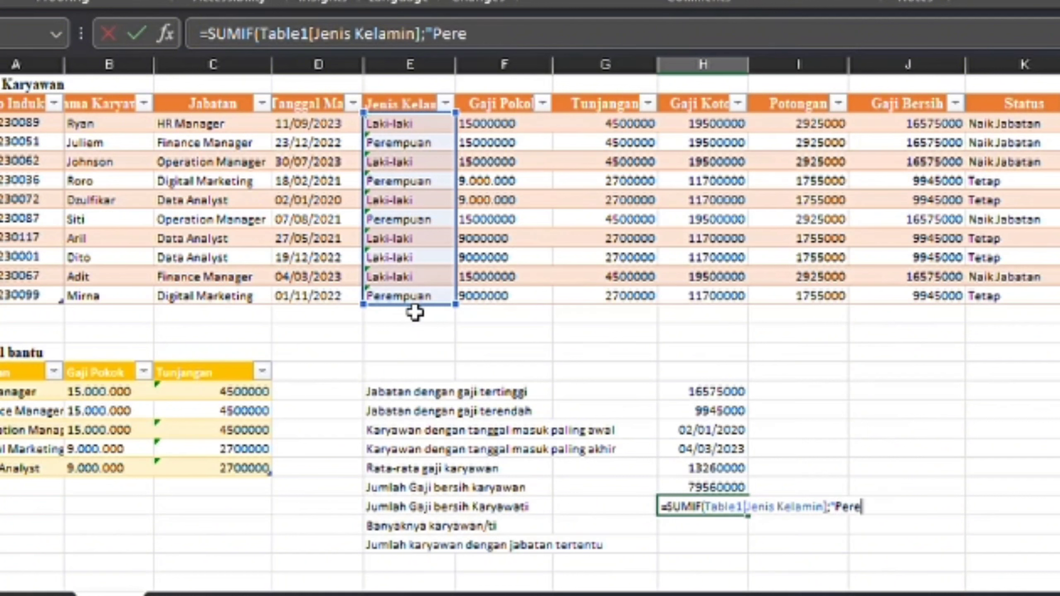
text(mpuan:)
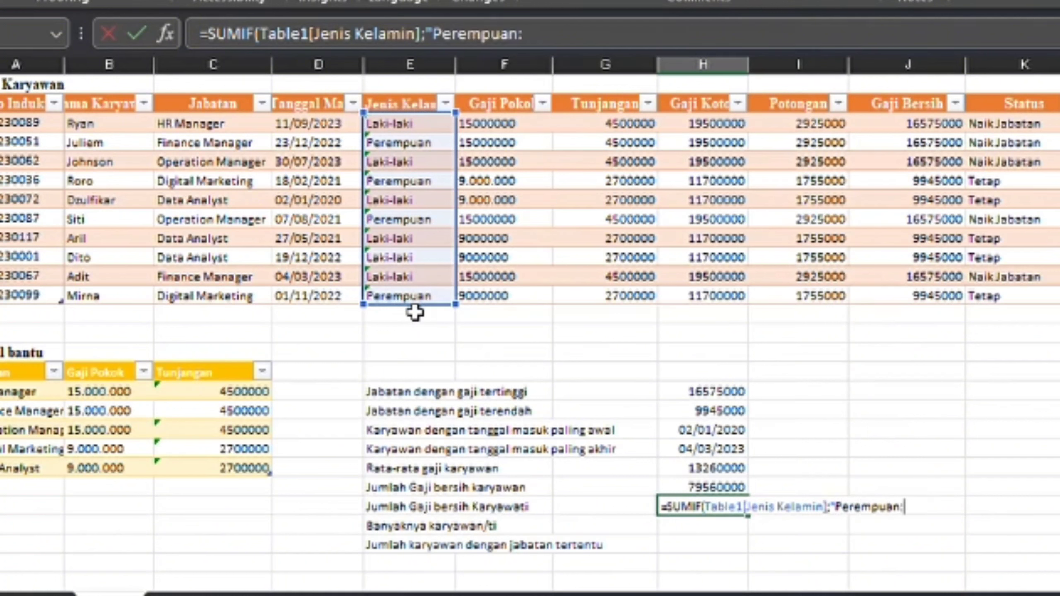
key(BackSpace)
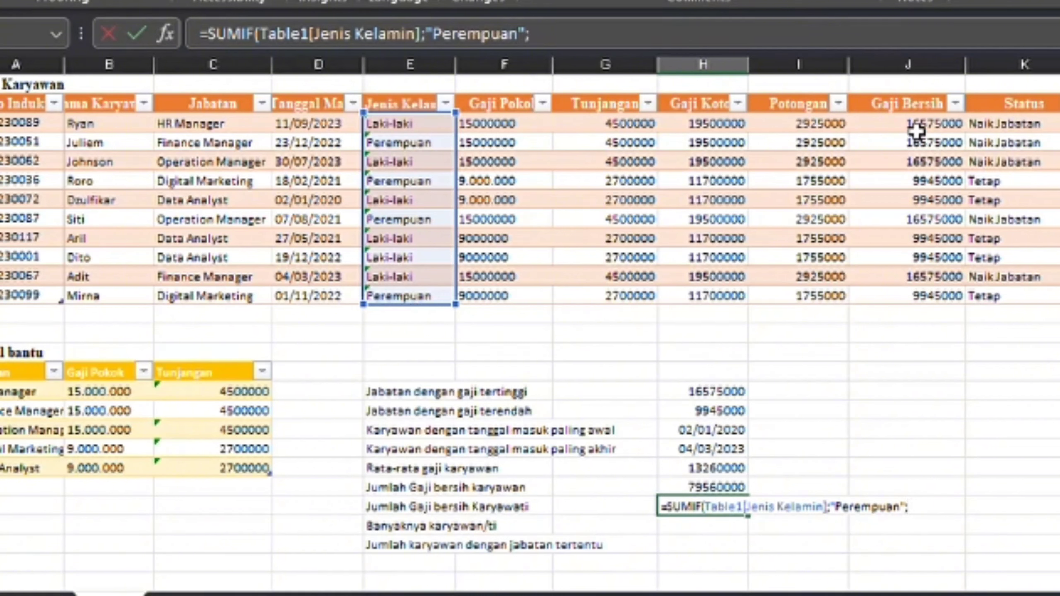
drag(917, 129, 915, 297)
key(Return)
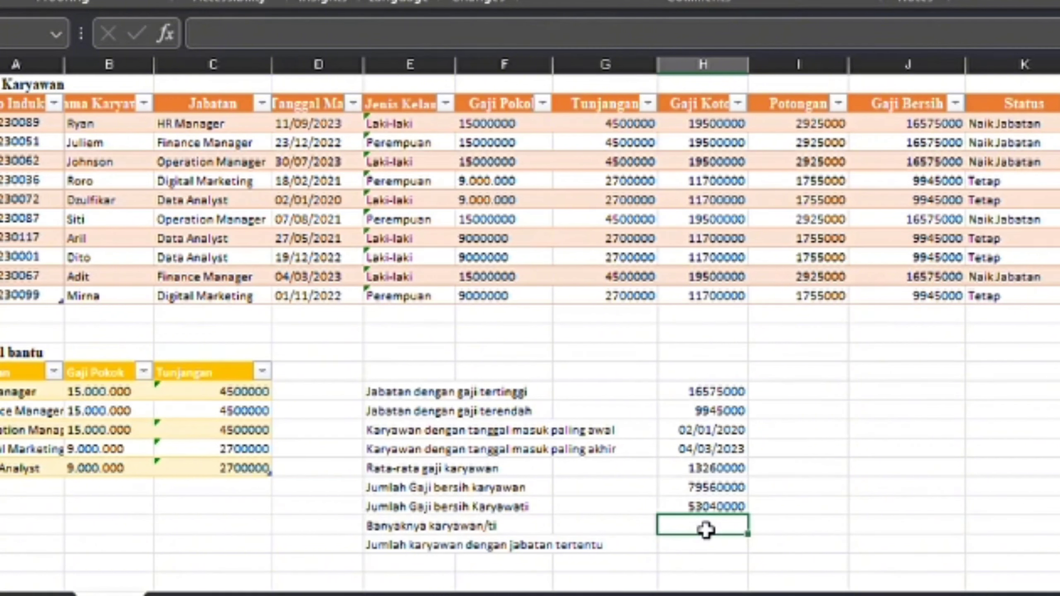
Count Banyaknya karyawan/ti in H24 with a COUNTA formula over the Nama Karyawan/ti column of Table1
text(=Co)
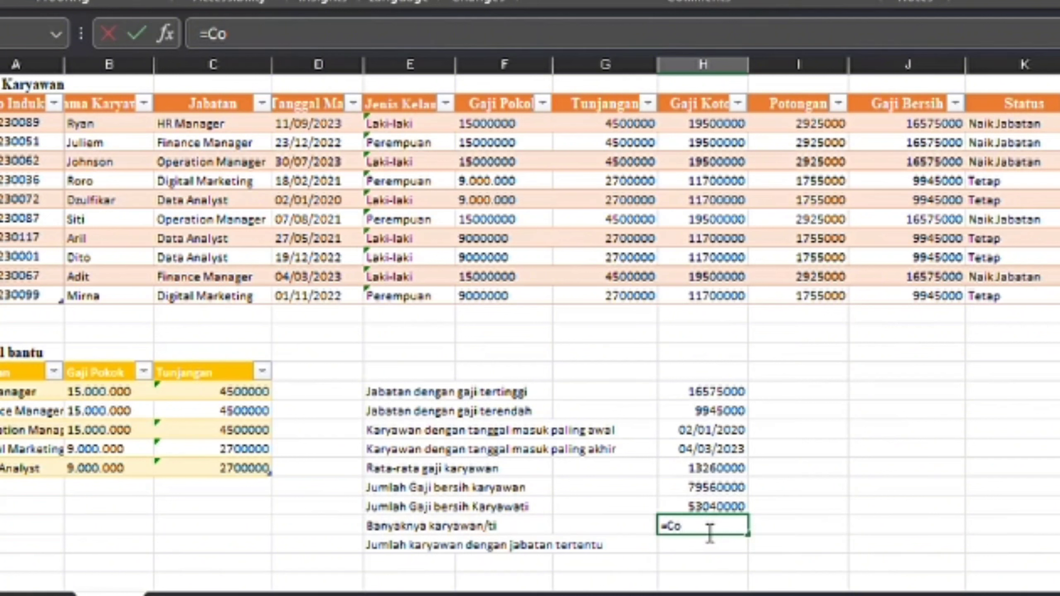
text(u)
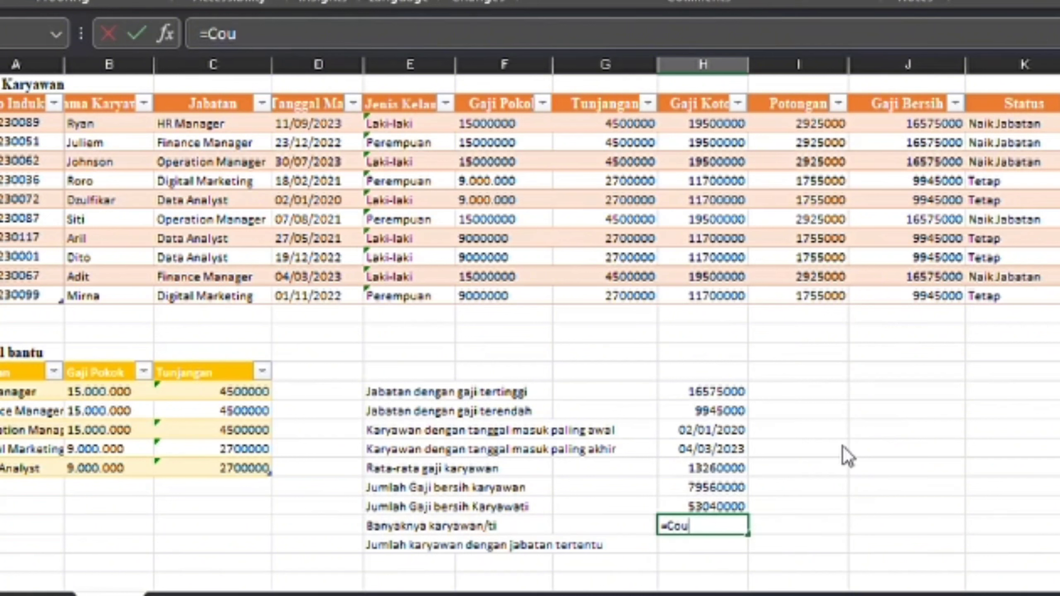
key(Down)
key(Tab)
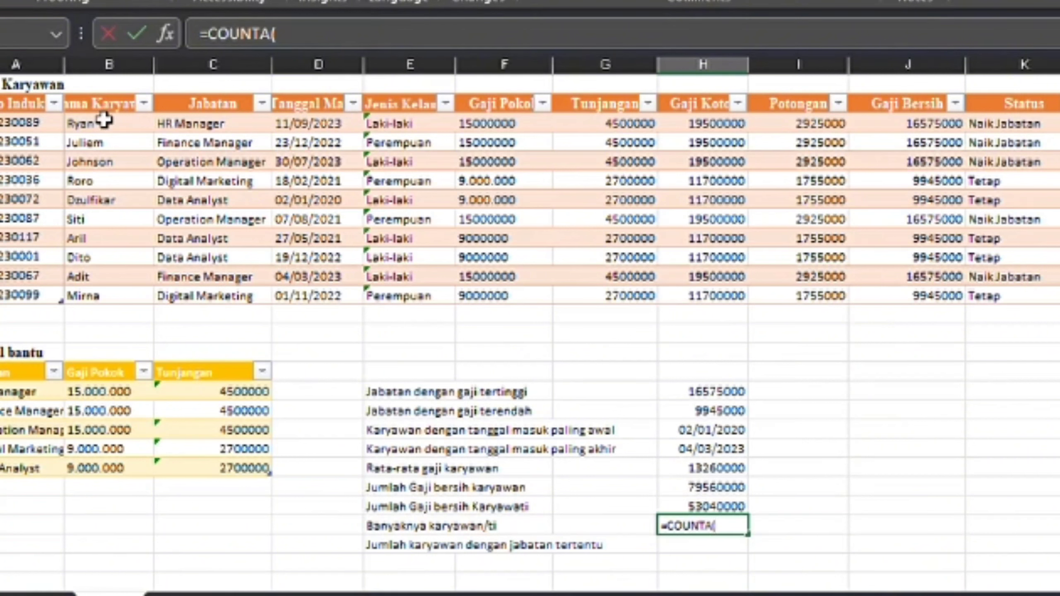
click(140, 128)
drag(140, 128, 126, 299)
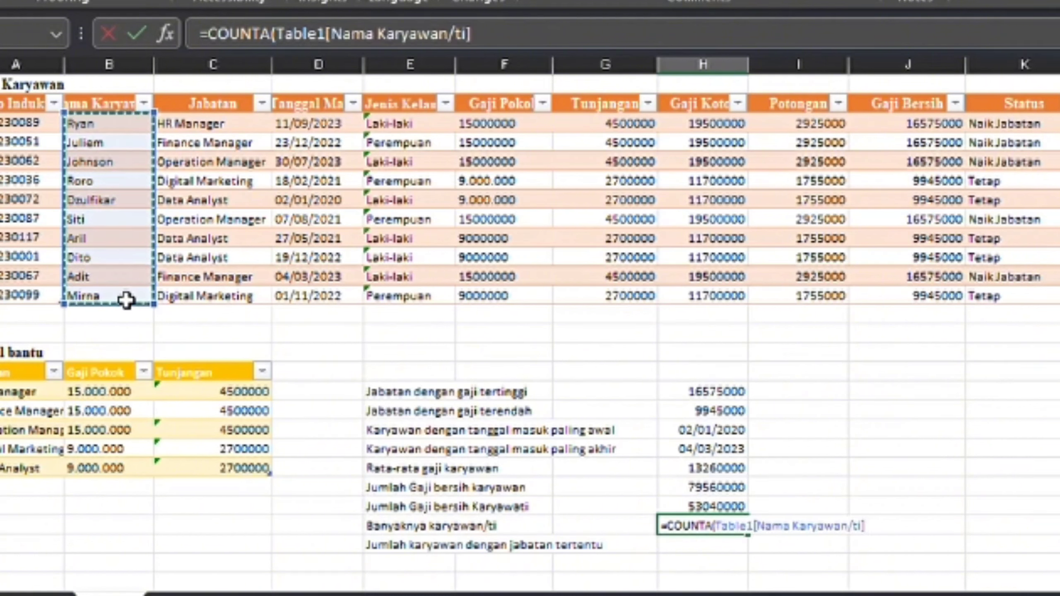
key(Return)
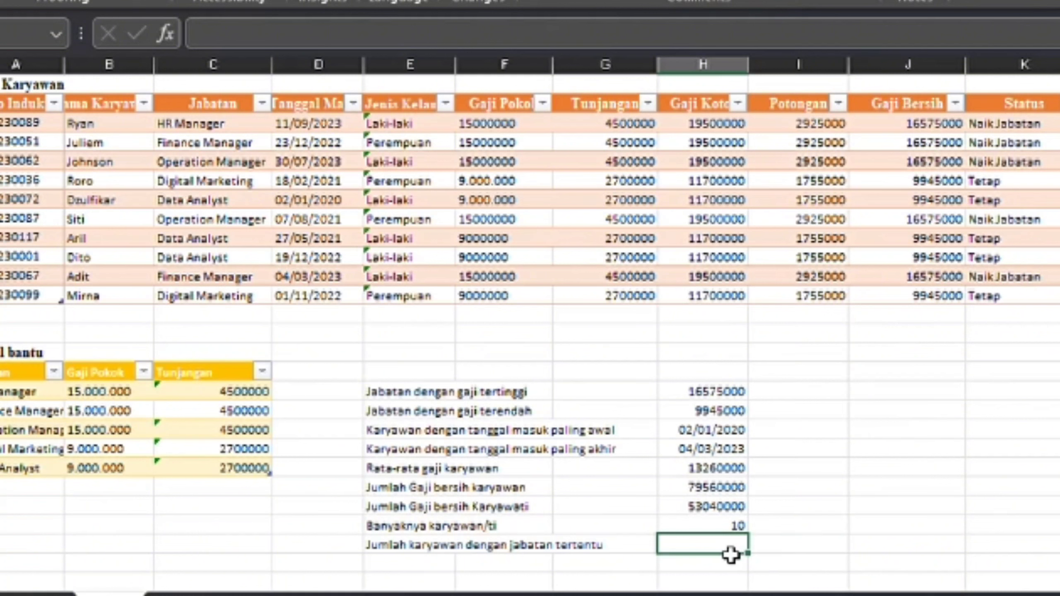
Fill Jumlah karyawan dengan jabatan tertentu in H25 with the formula =COUNTIF(Table1[Jabatan];"Data Analyst")
text(=CO)
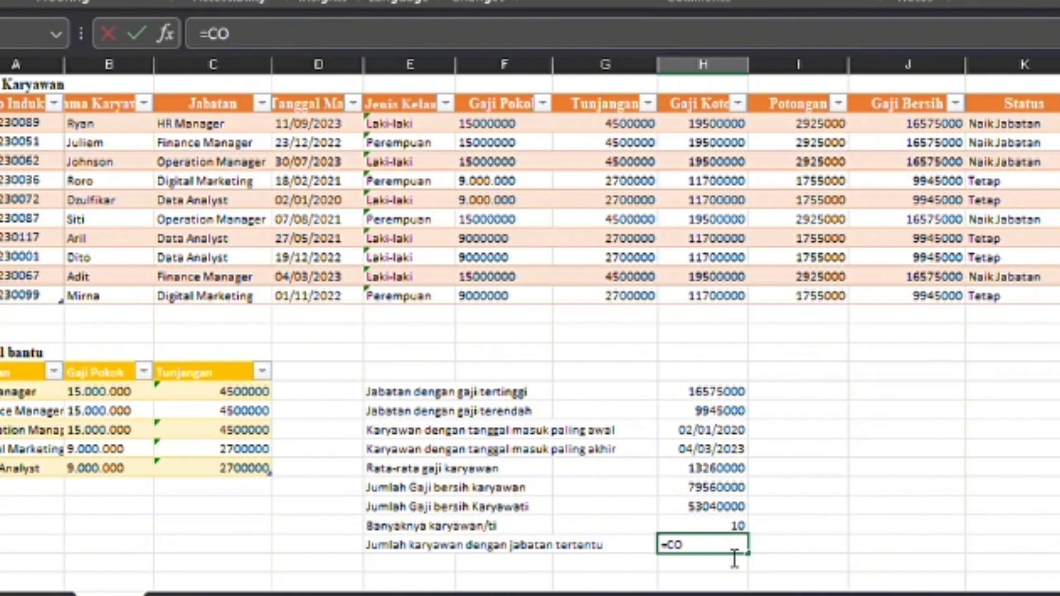
text(U)
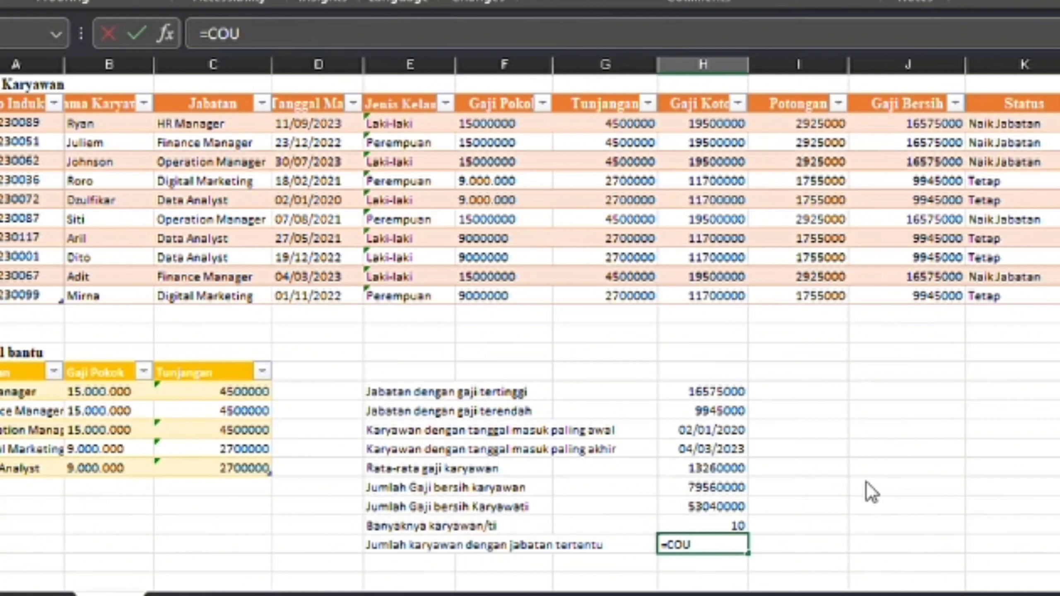
text(NTIF()
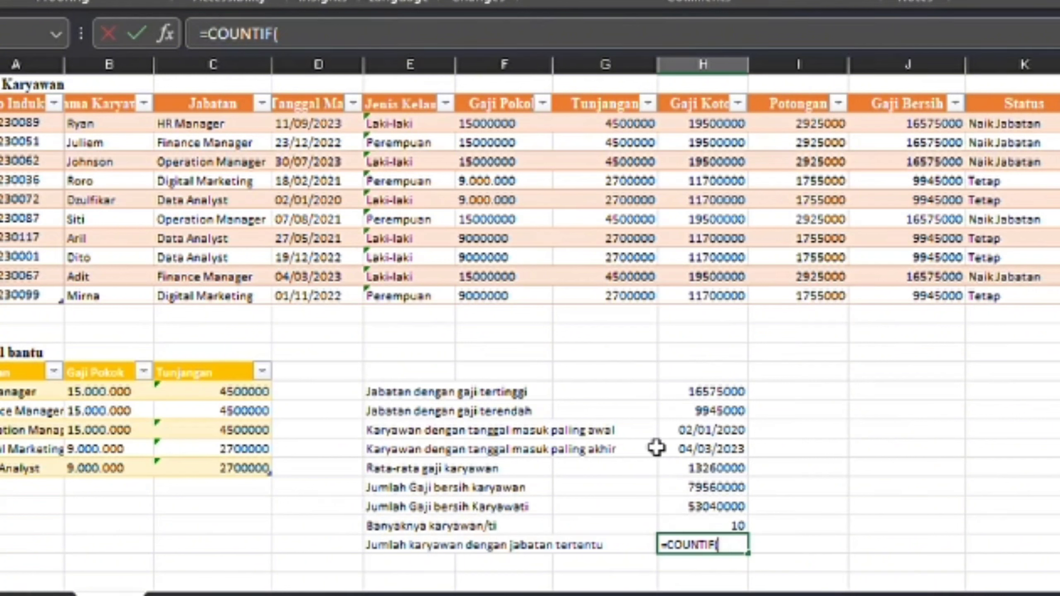
drag(241, 128, 248, 300)
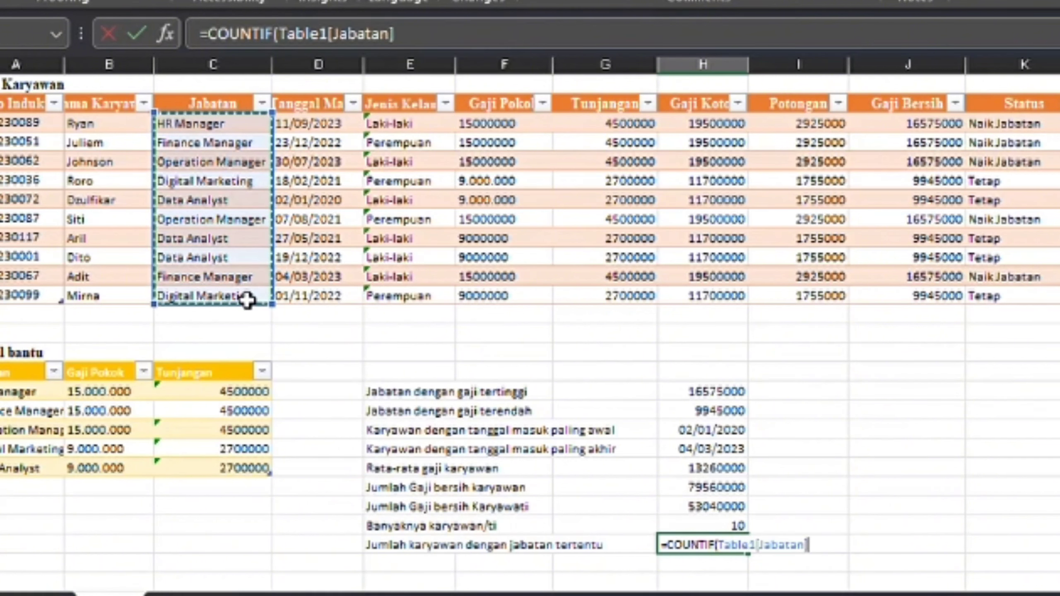
text(;)
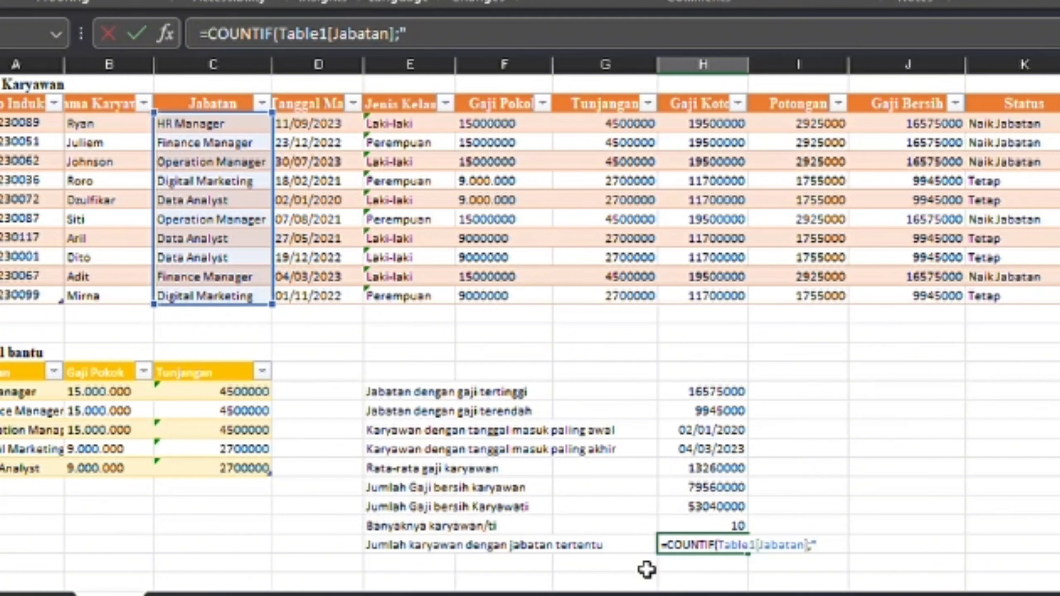
text(Data Ana)
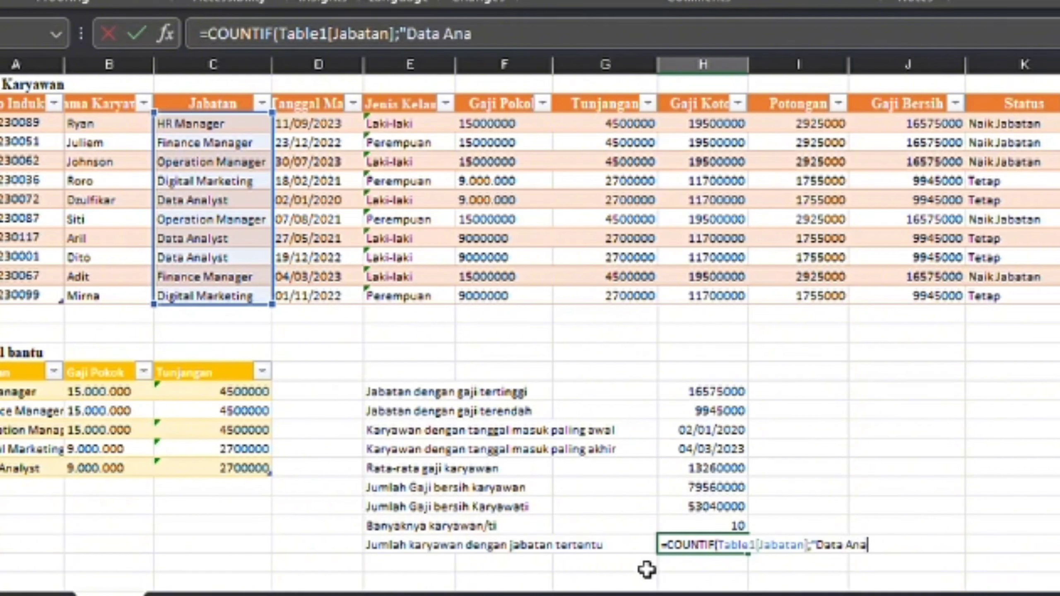
text(lysr)
text(t)
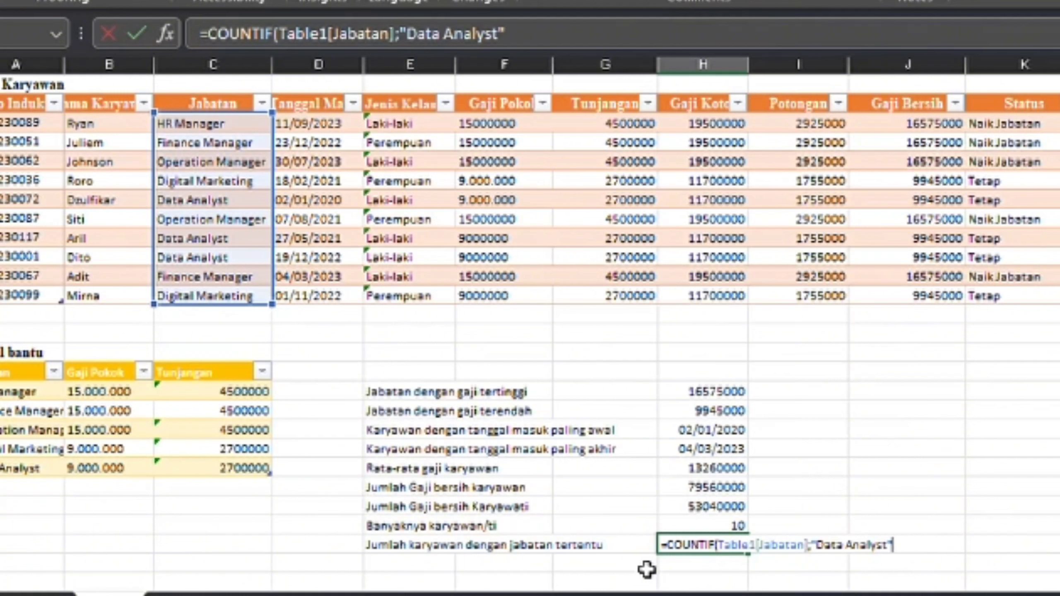
text())
key(Return)
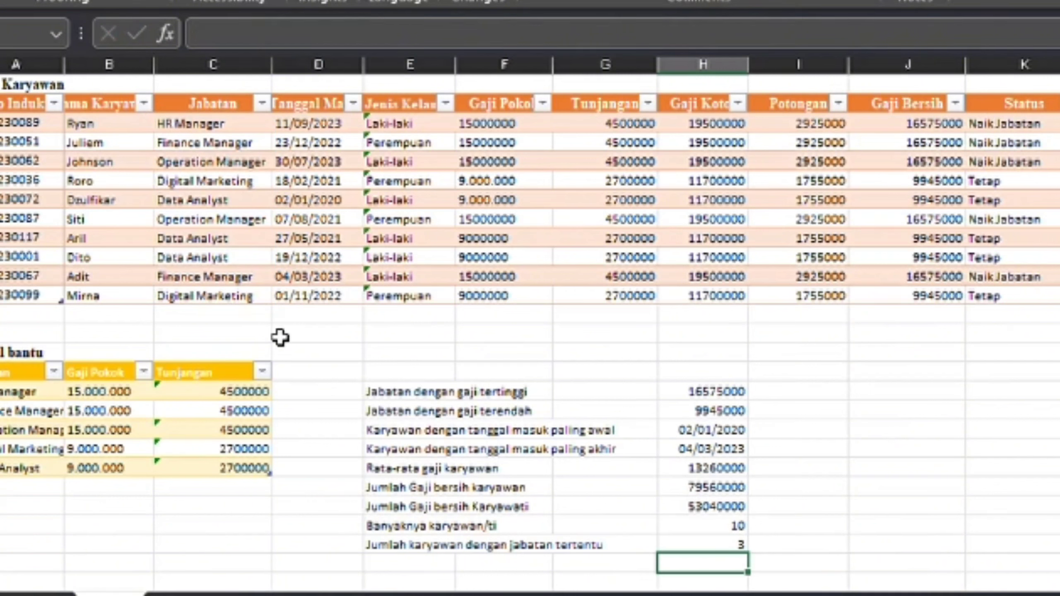
Check the Data Analyst entries in the Jabatan column against the count for Jumlah karyawan dengan jabatan tertentu
click(235, 263)
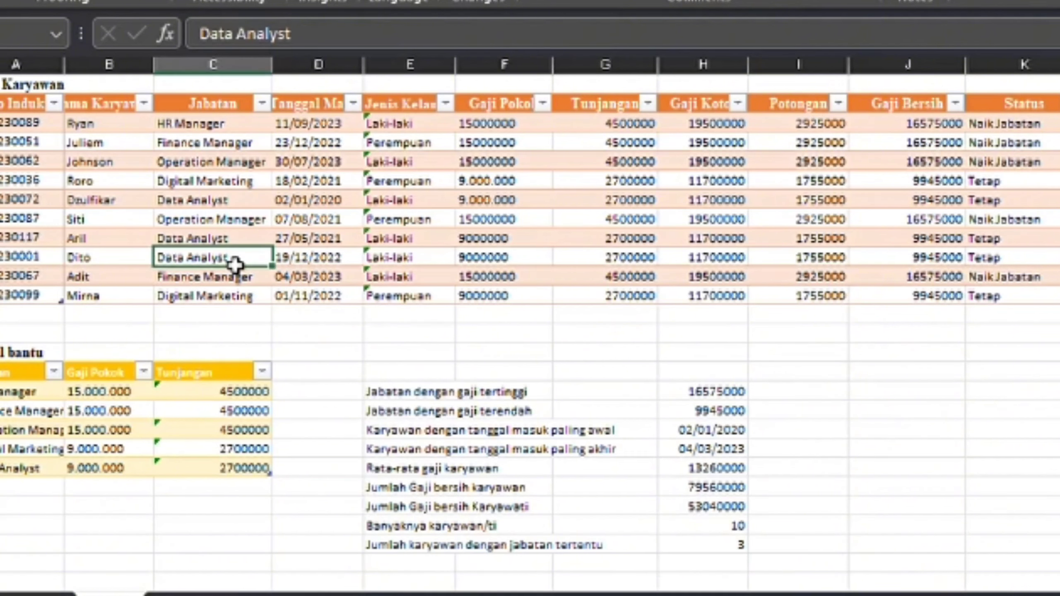
click(255, 242)
click(258, 208)
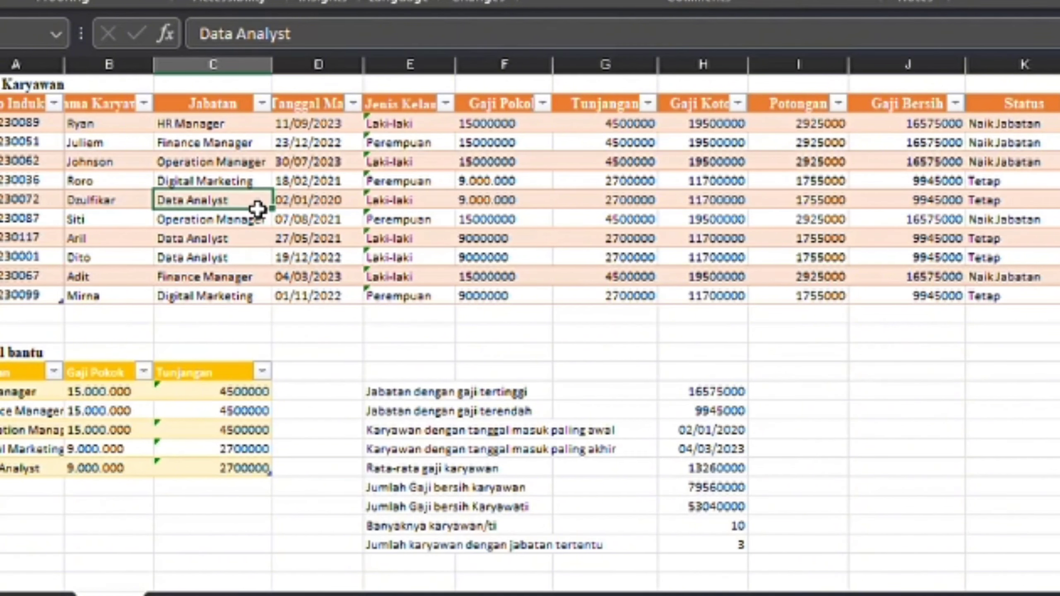
click(831, 376)
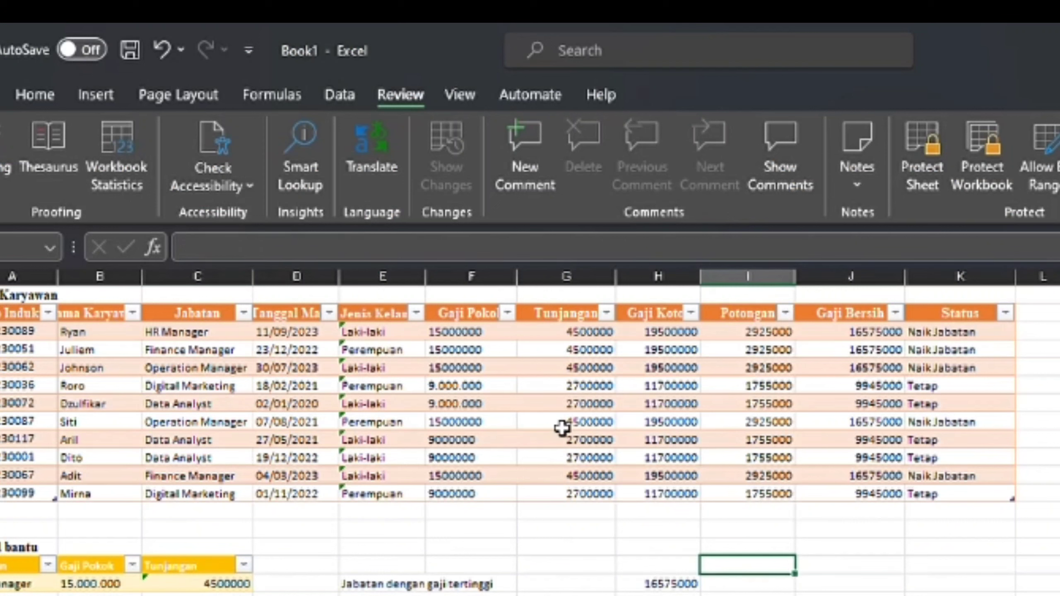
Review the formulas in the first employee row, from Gaji Pokok through Tunjangan, Gaji Kotor, Potongan and Gaji Bersih to Status
click(480, 337)
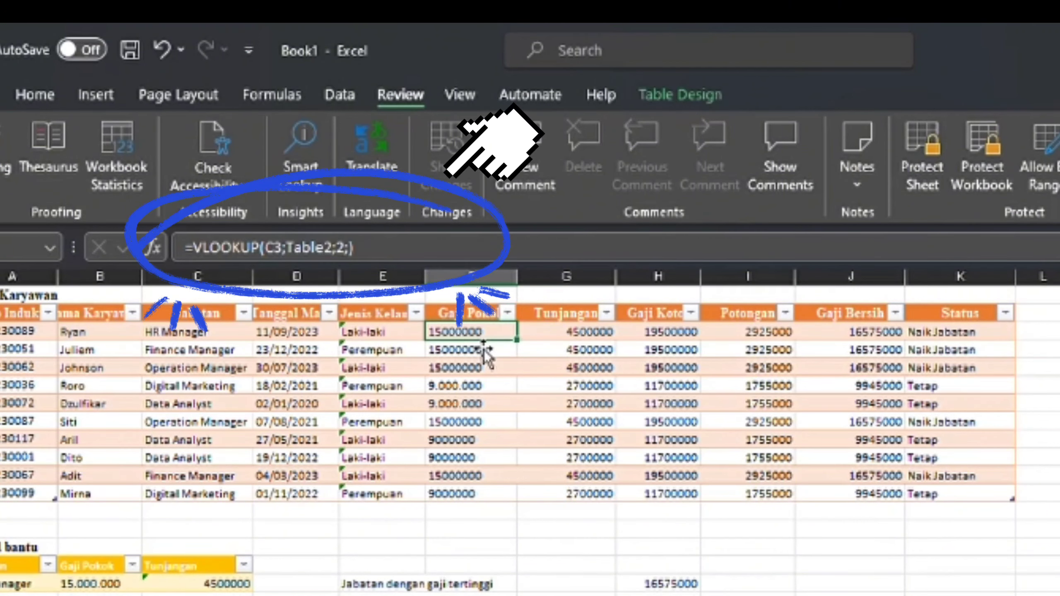
click(590, 334)
click(672, 341)
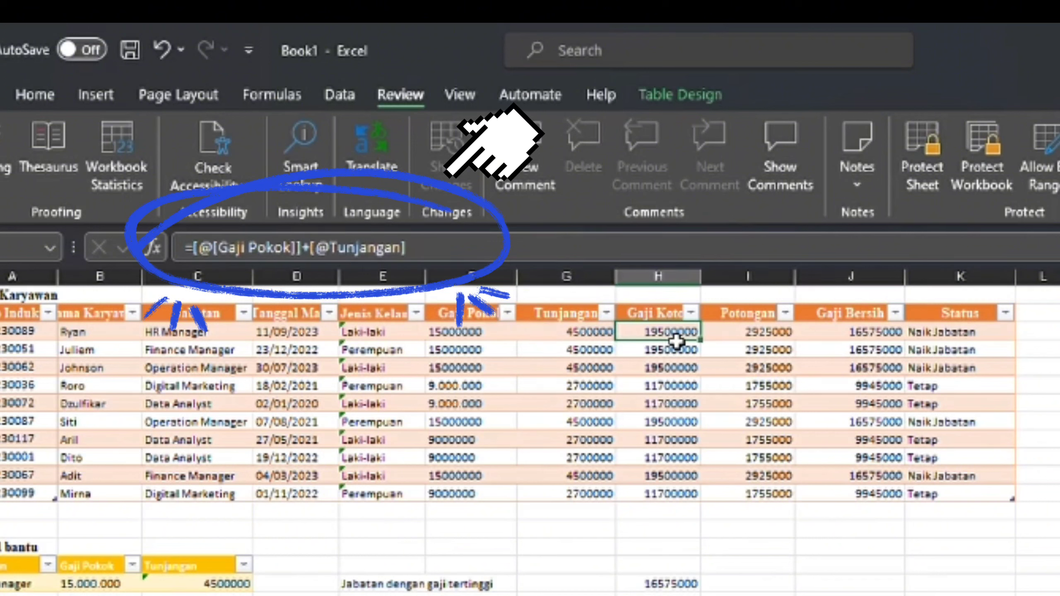
click(767, 337)
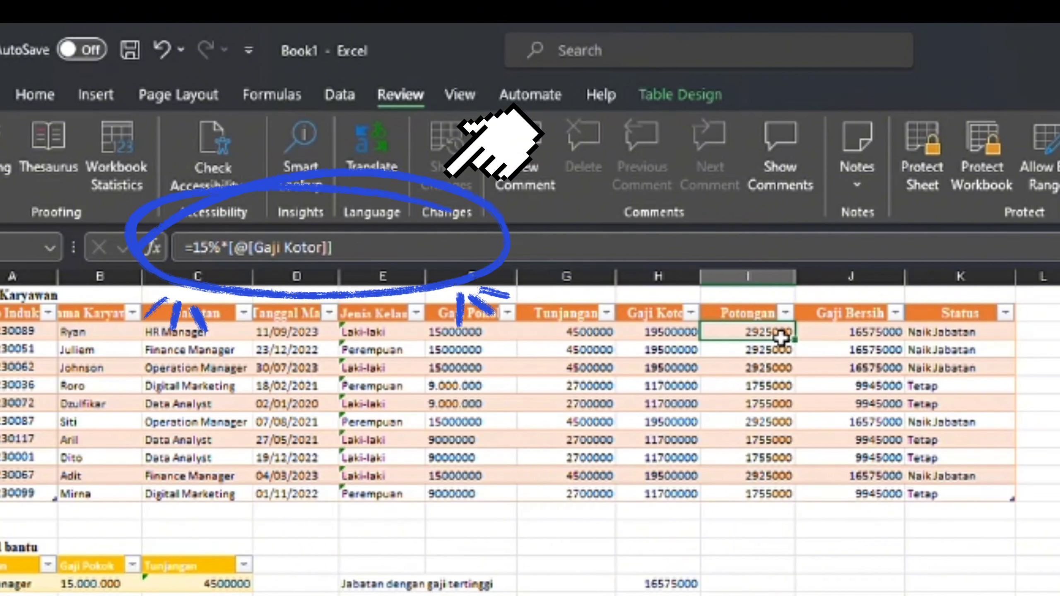
click(868, 339)
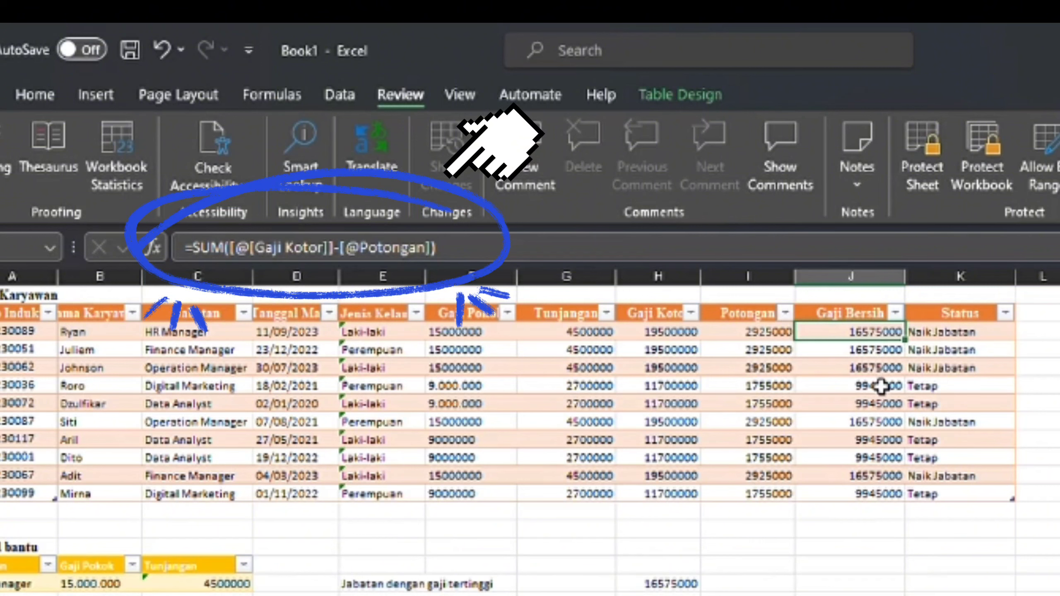
click(979, 341)
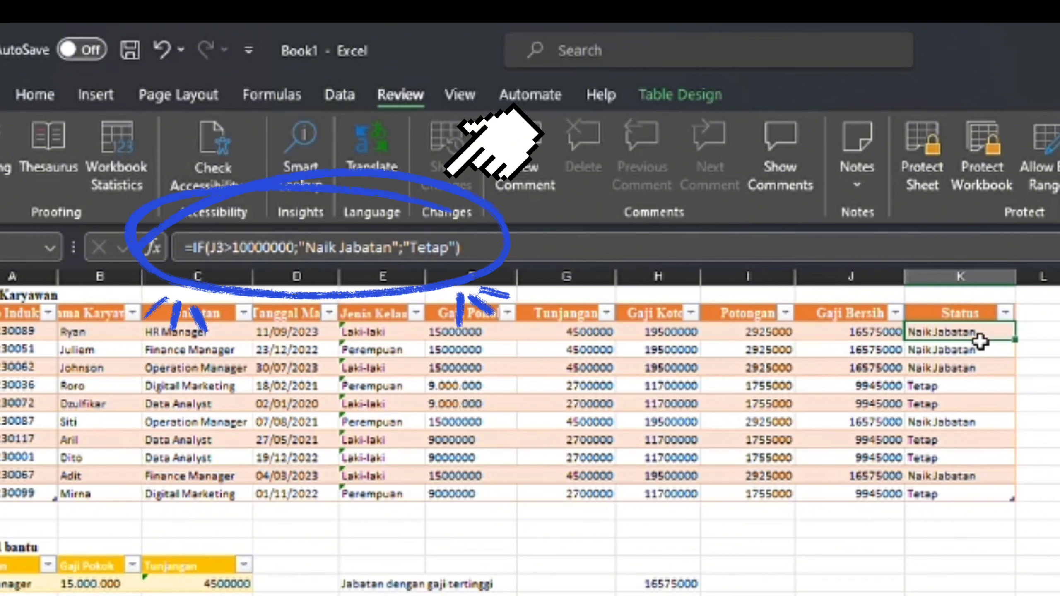
Review the summary list's formulas for highest and lowest salary, average, male net salary total, employee count and count by position
click(676, 586)
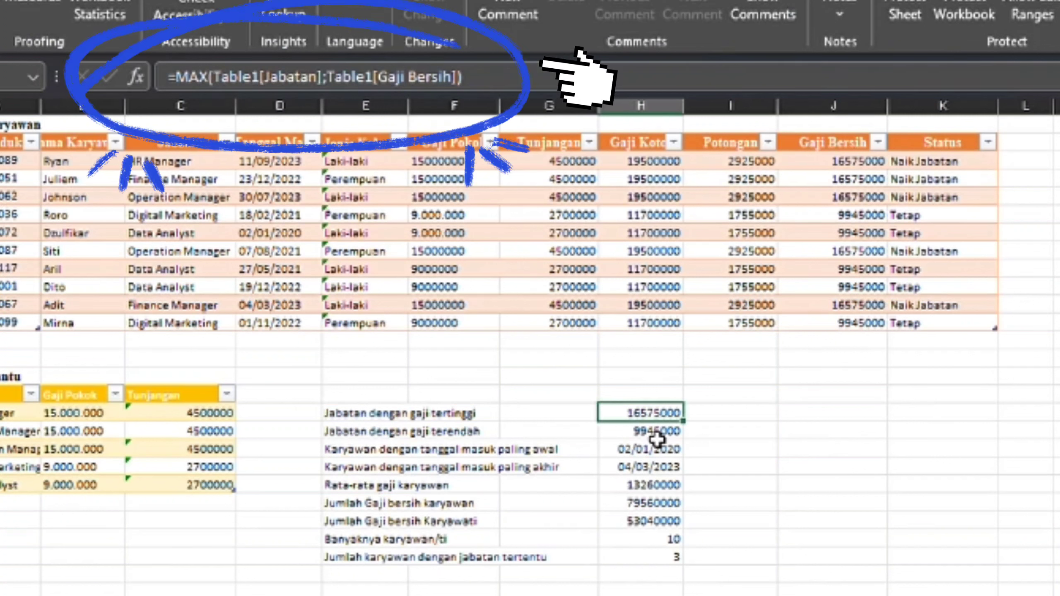
click(657, 437)
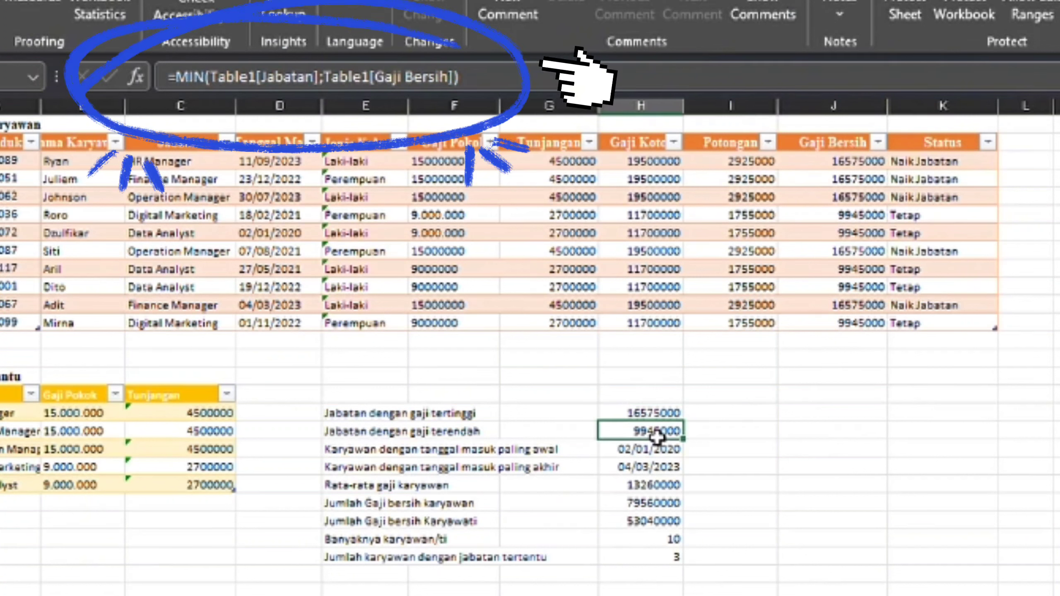
click(654, 491)
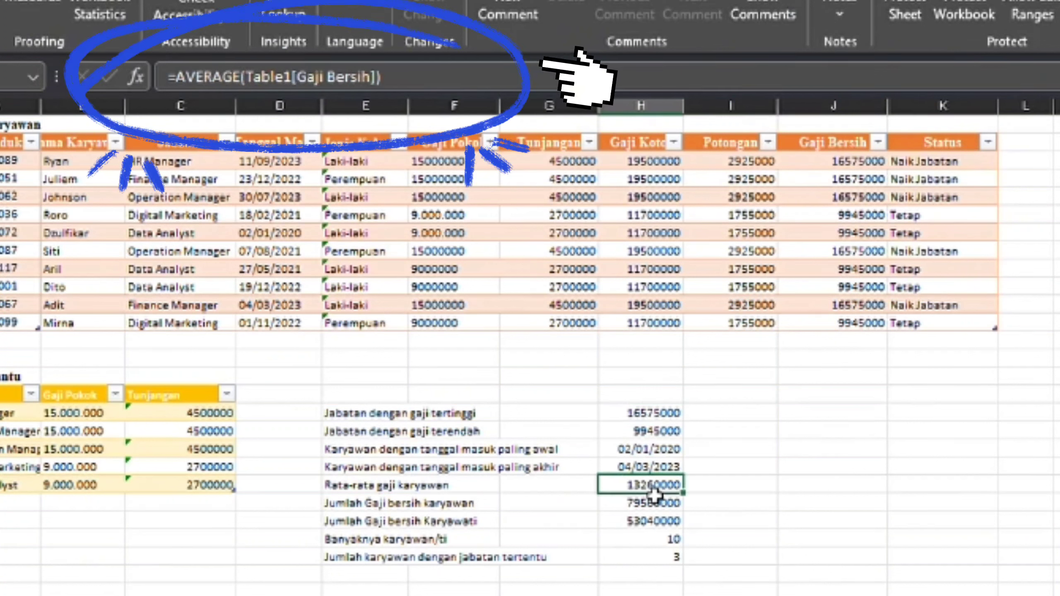
click(654, 506)
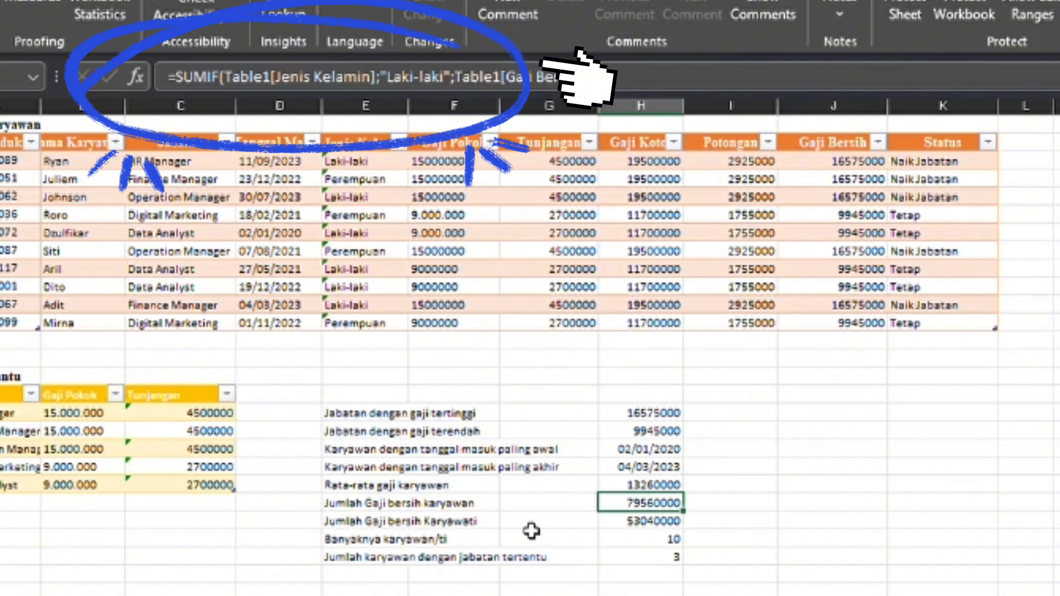
click(677, 540)
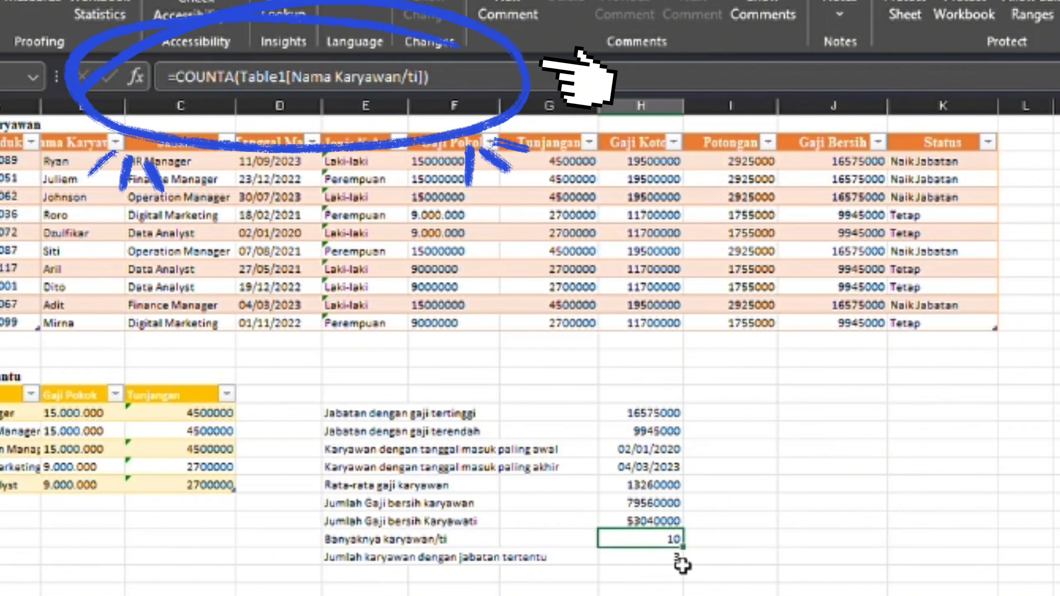
click(682, 563)
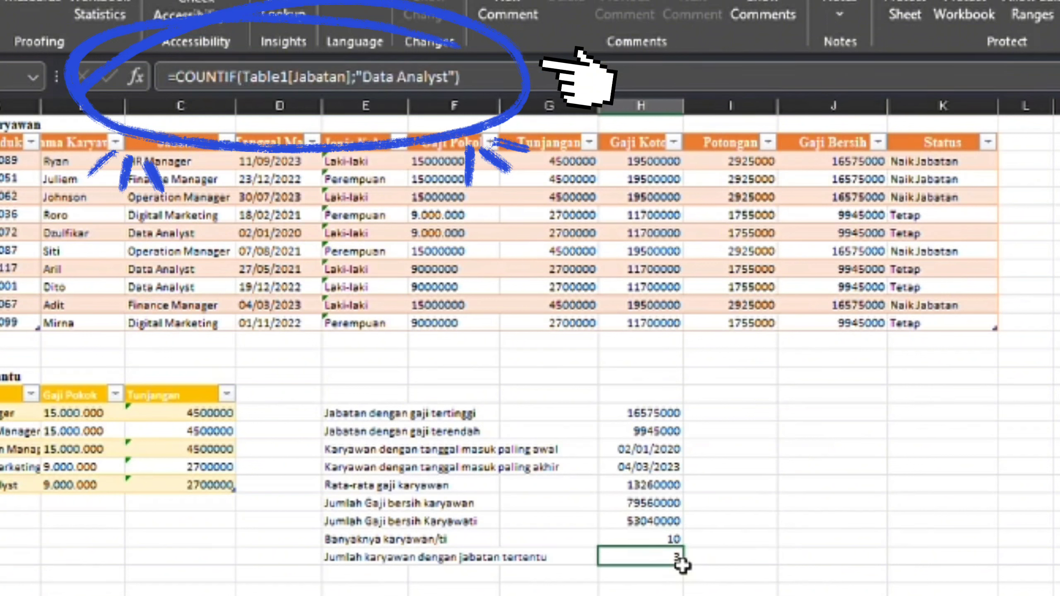